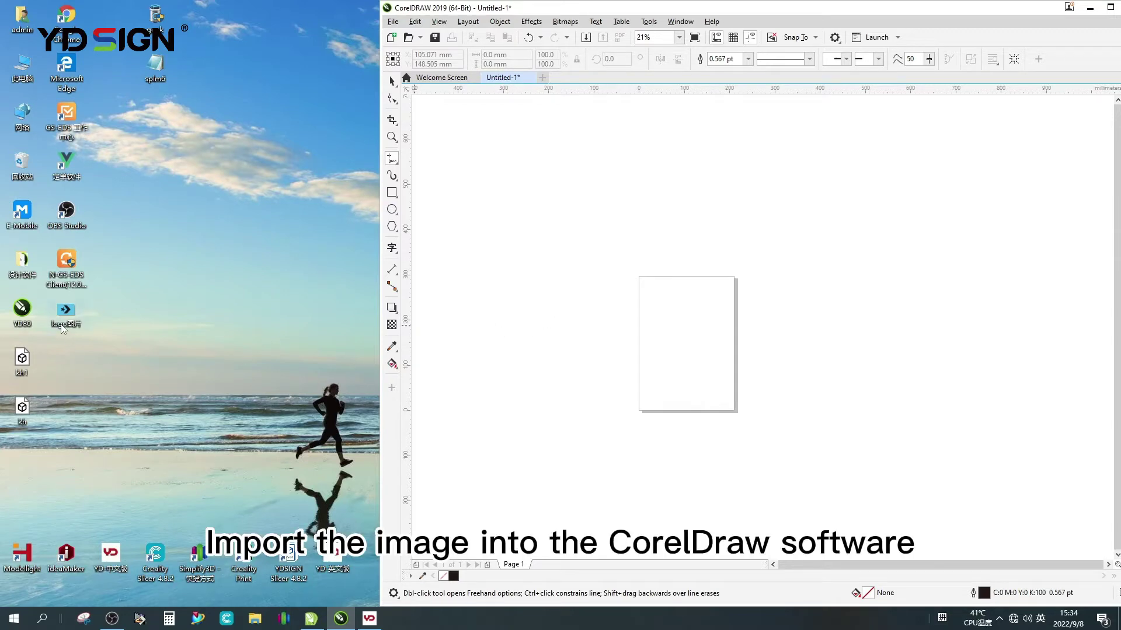
Drop the logo image file onto the page, maximize CorelDRAW, and select the bitmap.
mouse_move(71, 311)
left_mouse_down()
mouse_move(562, 394)
mouse_move(705, 357)
mouse_move(706, 343)
left_mouse_up()
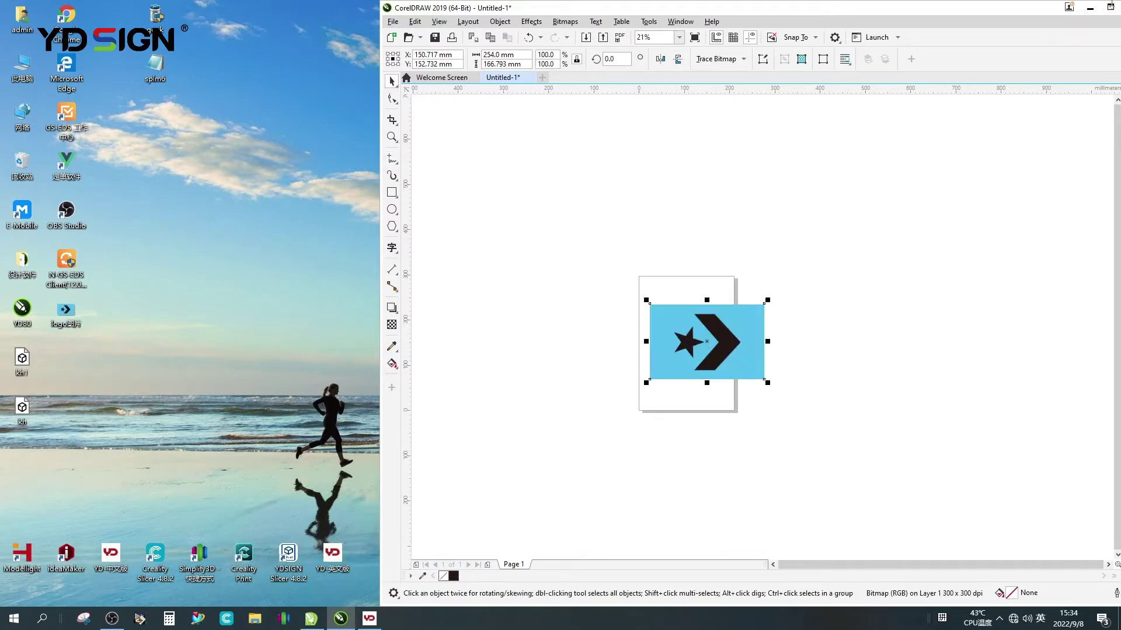
left_click(1110, 8)
left_click(688, 370)
Convert the logo to a Black and White (1-bit) bitmap and nudge it slightly left and down.
left_click_drag(472, 359, 443, 346)
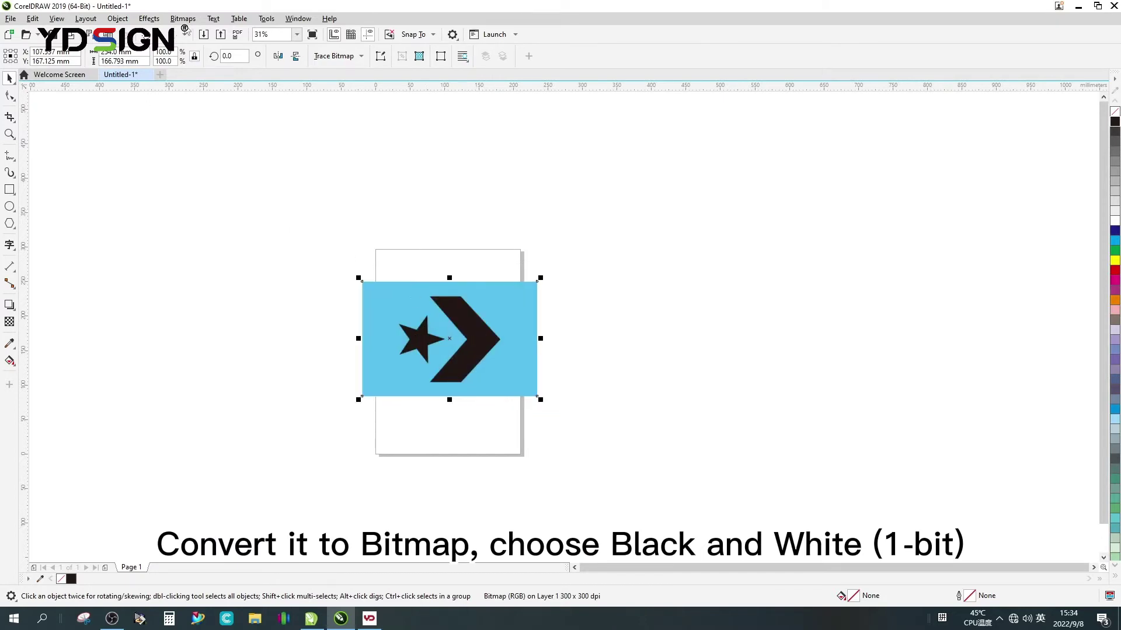
left_click(183, 18)
left_click(197, 33)
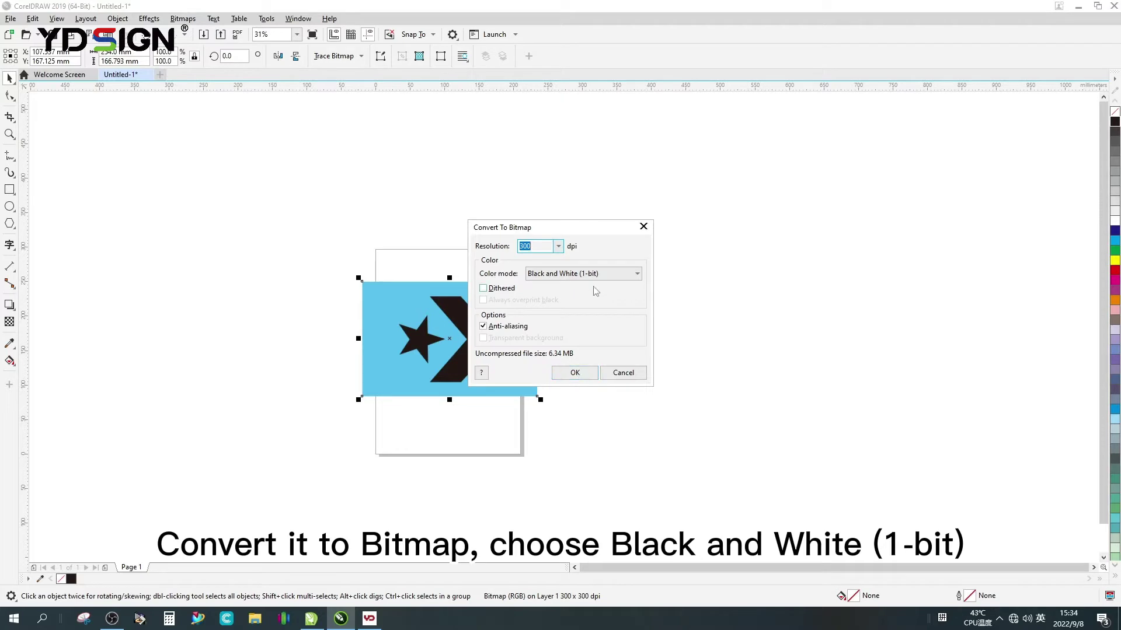
left_click(589, 275)
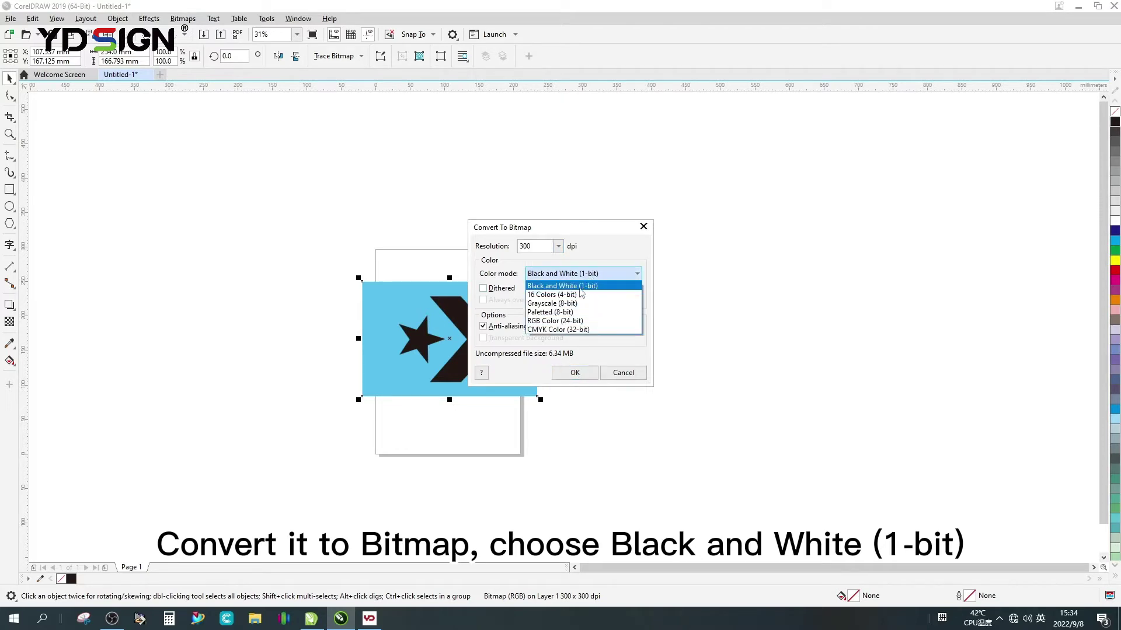
left_click(579, 287)
left_click(576, 373)
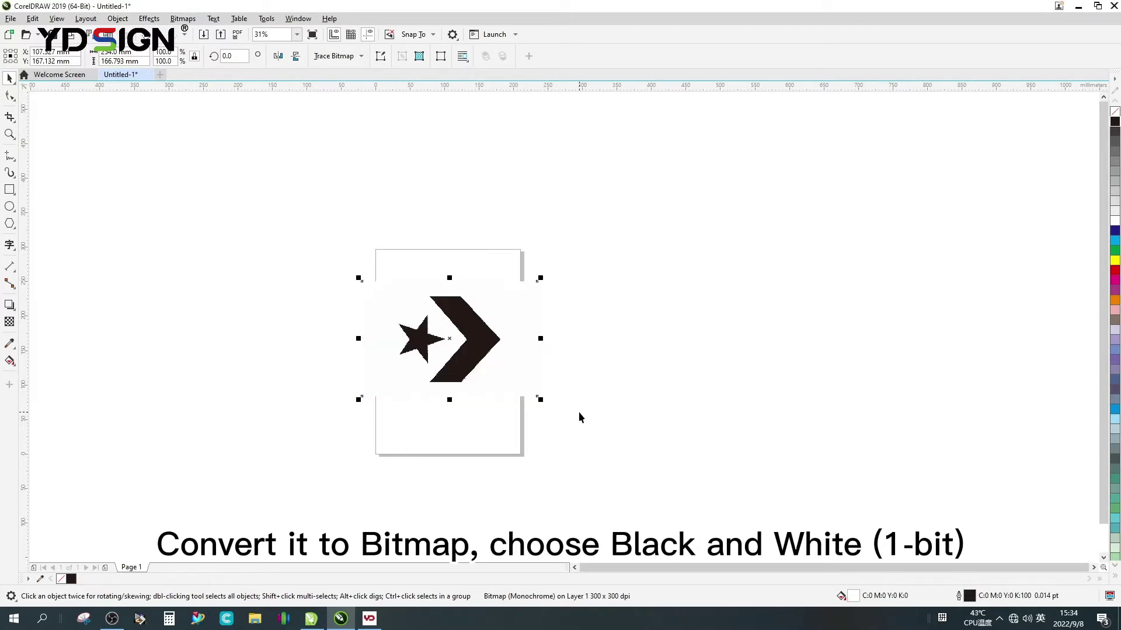
mouse_move(477, 347)
left_mouse_down()
mouse_move(476, 324)
mouse_move(468, 355)
left_mouse_up()
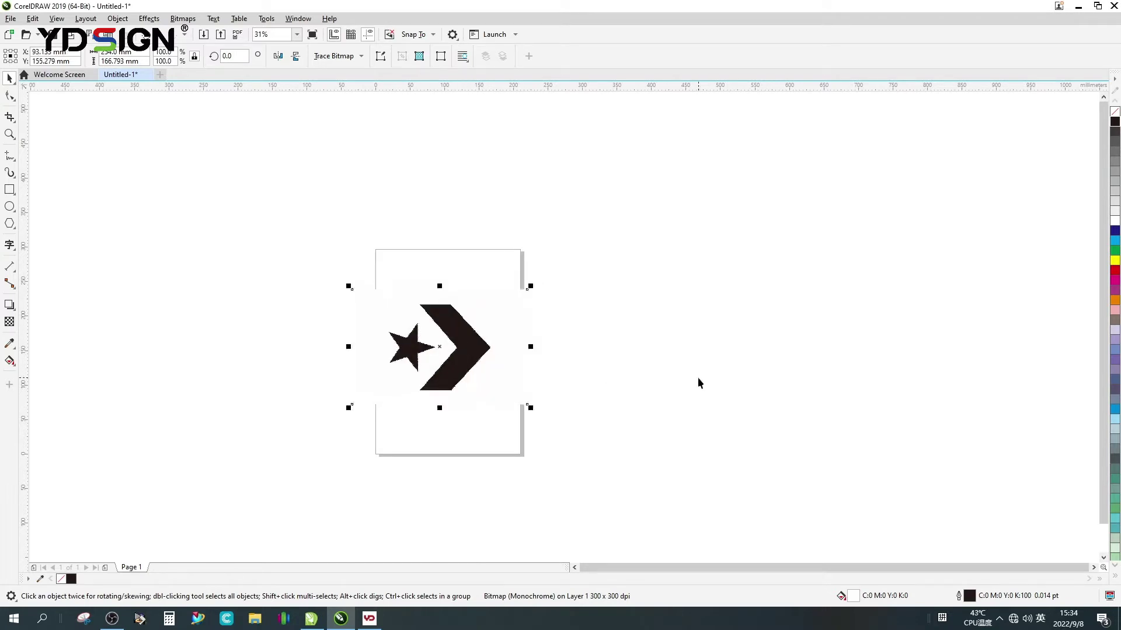
Trace the bitmap with Outline Trace > Line Art, reducing the bitmap, into a 2-object vector group.
right_click(471, 347)
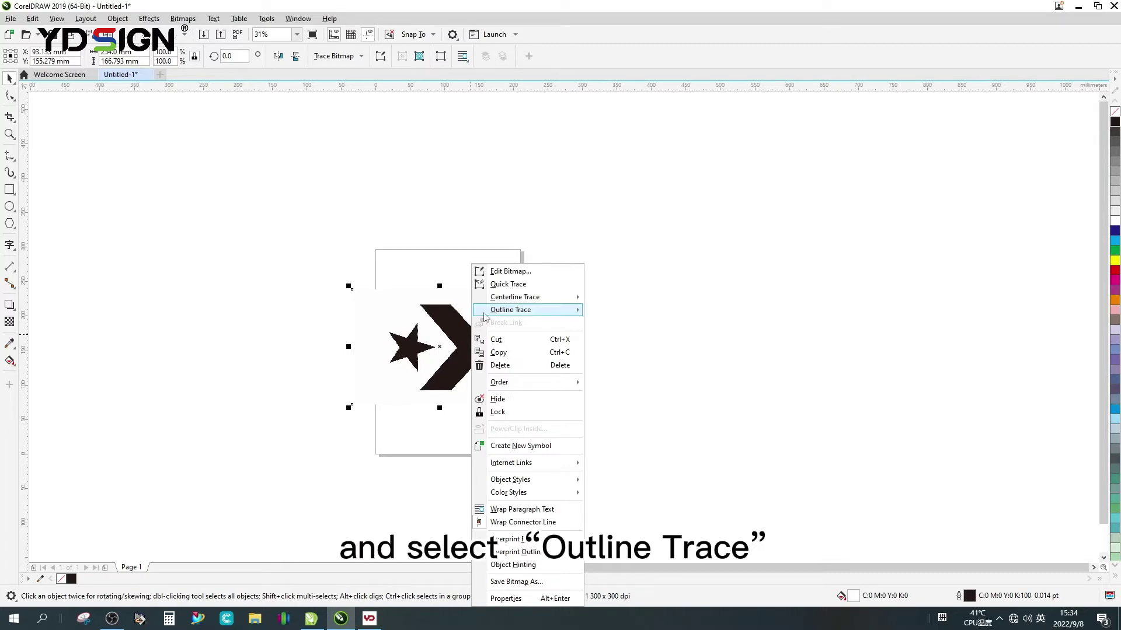
mouse_move(522, 310)
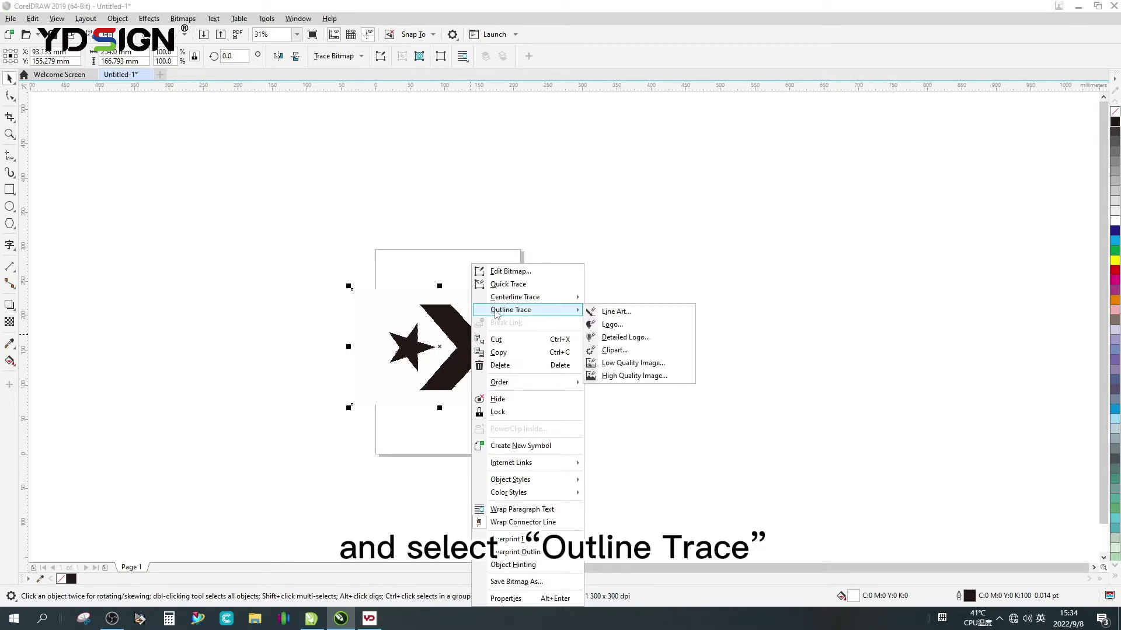
left_click(613, 312)
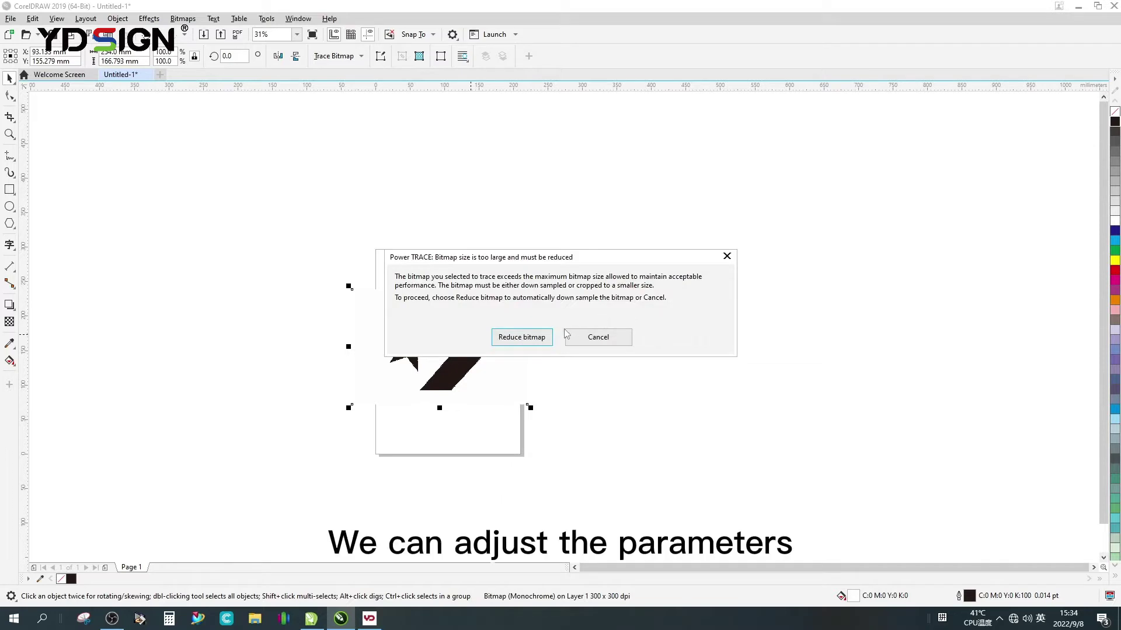
left_click(536, 338)
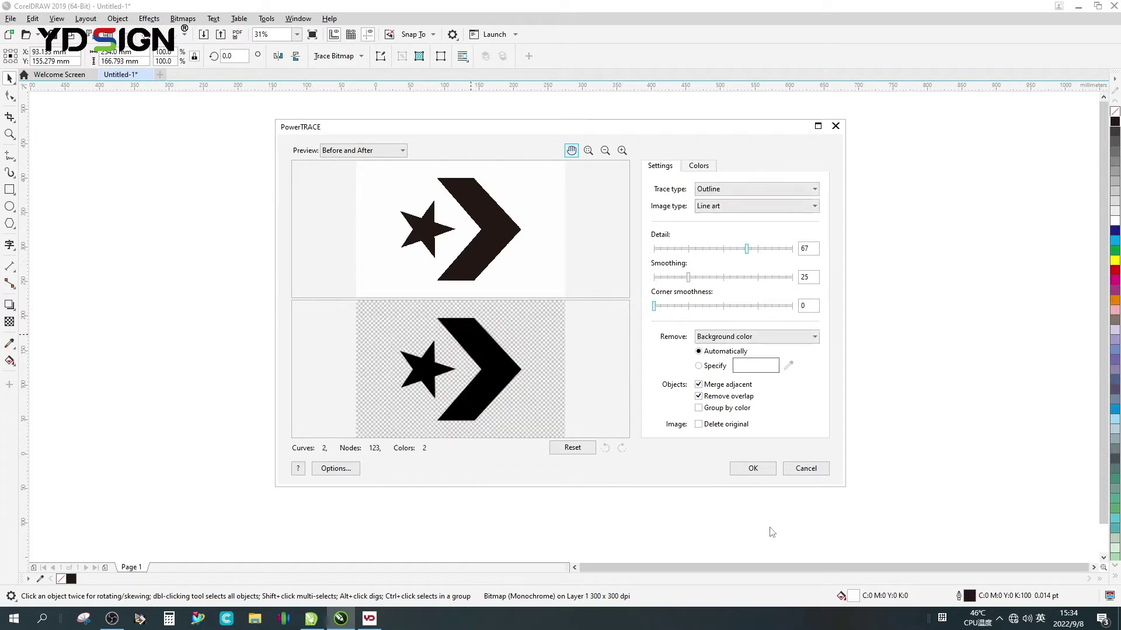
left_click(752, 470)
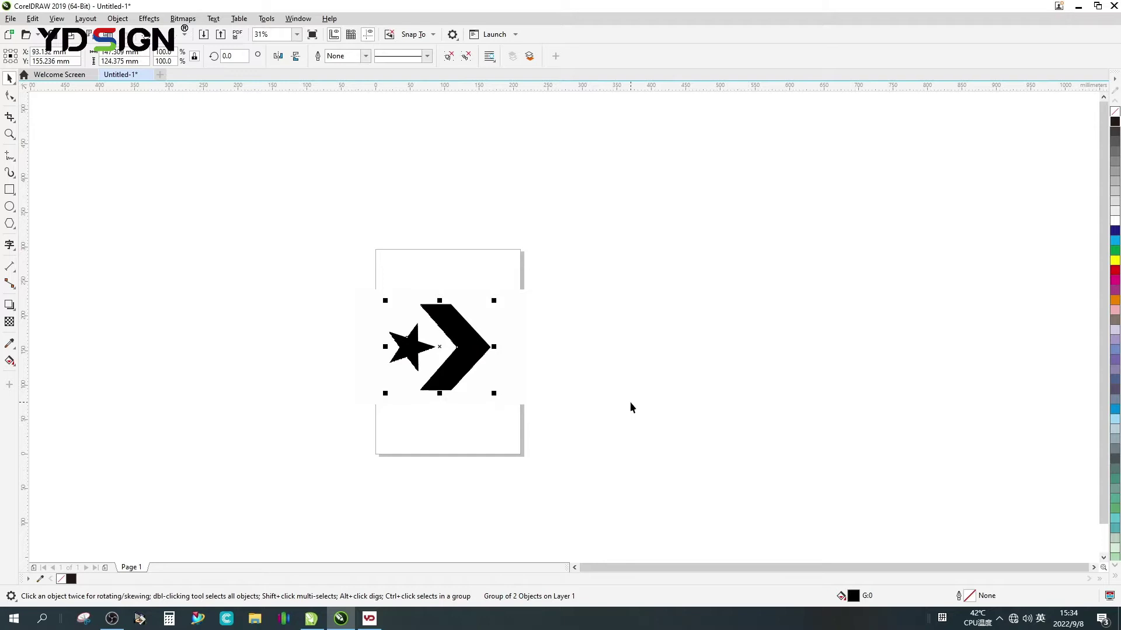
Move the traced group right of the page and shift the original bitmap further left.
left_click_drag(471, 349, 776, 349)
left_click(691, 429)
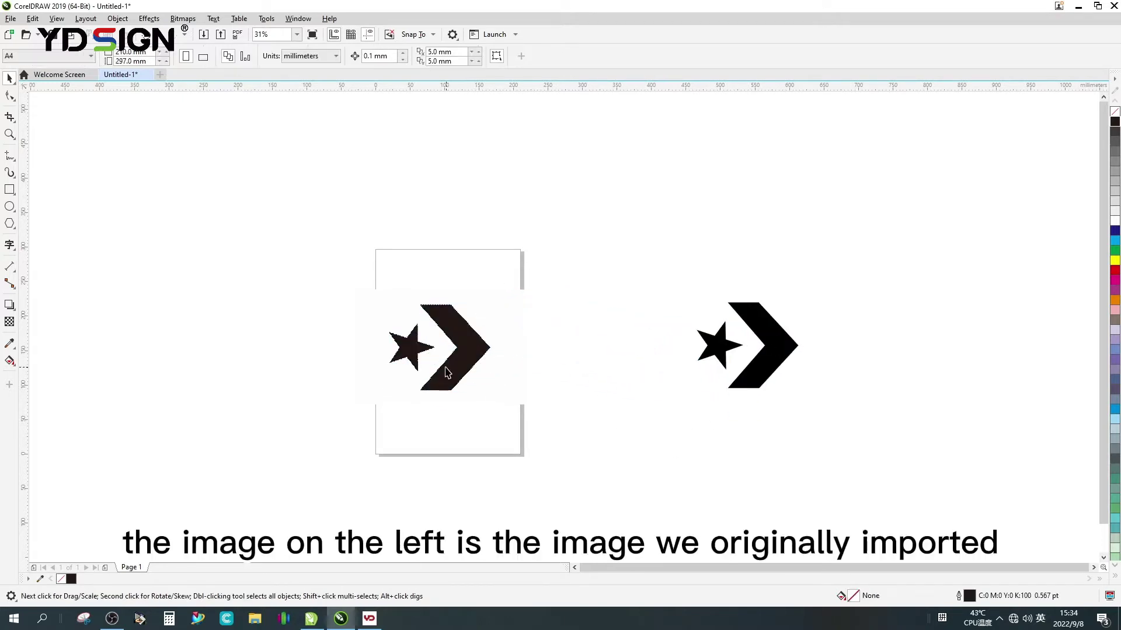
left_click(477, 350)
left_click_drag(477, 351, 412, 354)
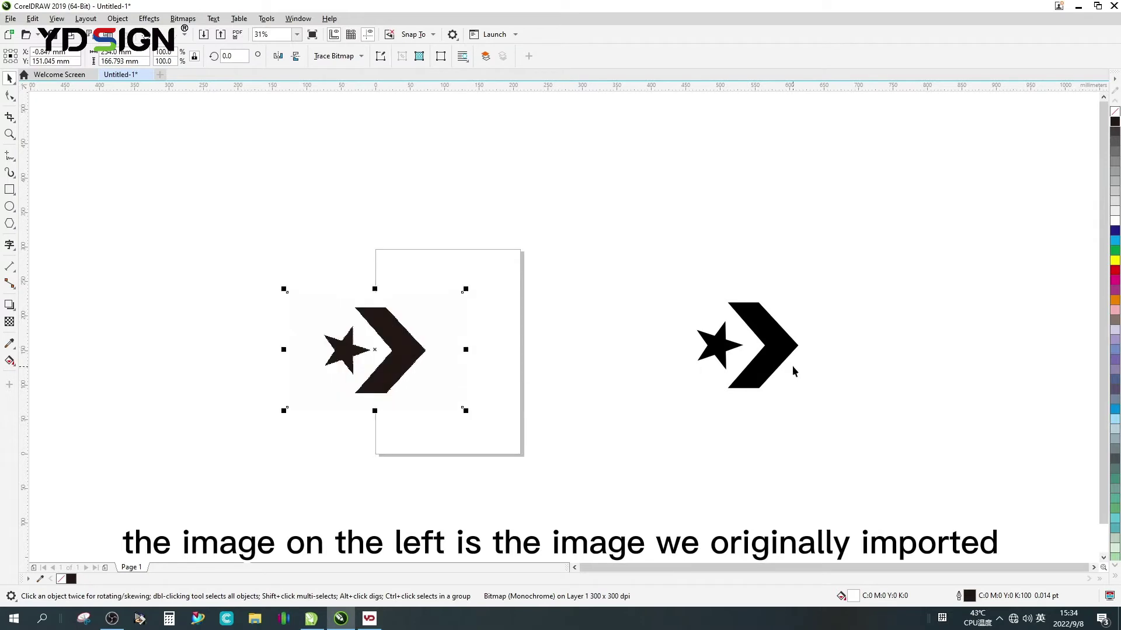
Give the traced shapes no fill and a black outline, then delete the original bitmap.
left_click(771, 339)
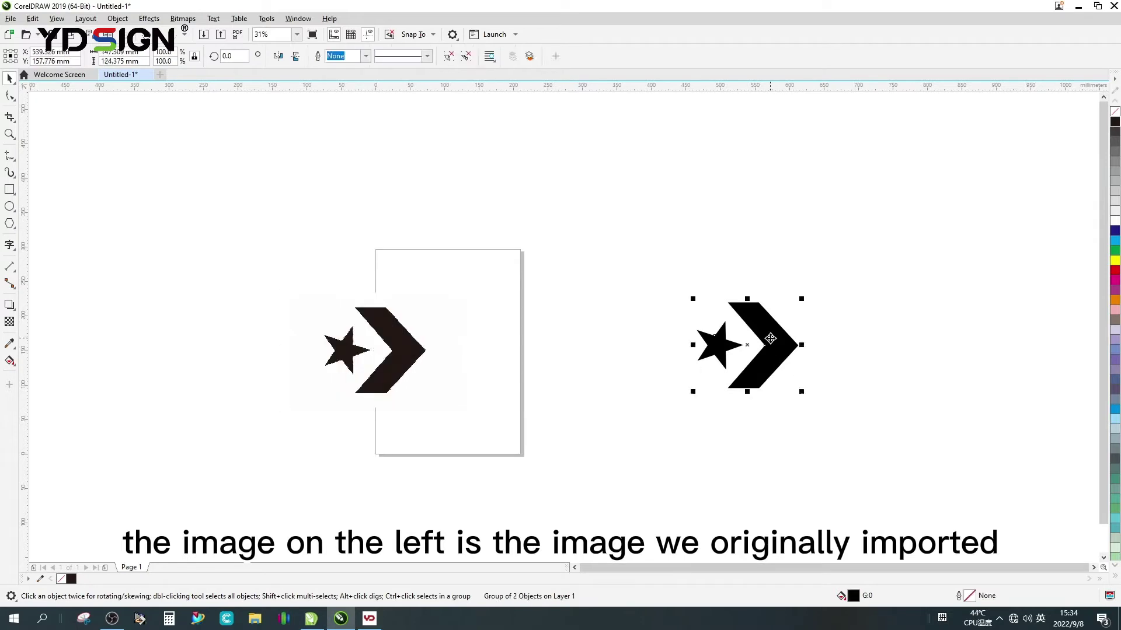
left_click(1115, 113)
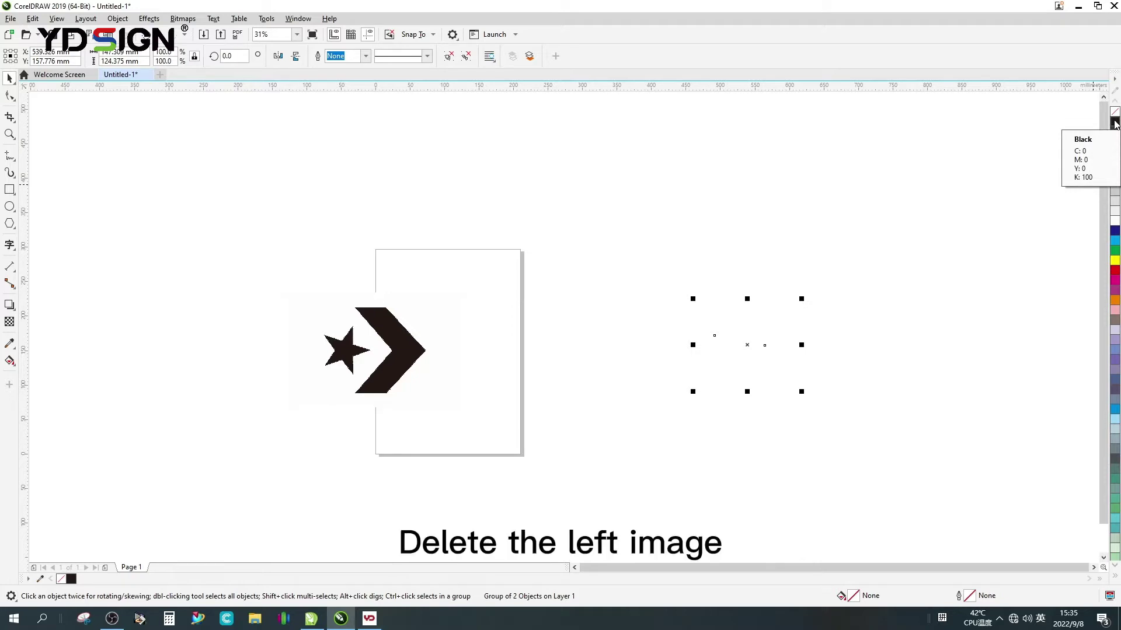
right_click(1115, 122)
left_click(726, 465)
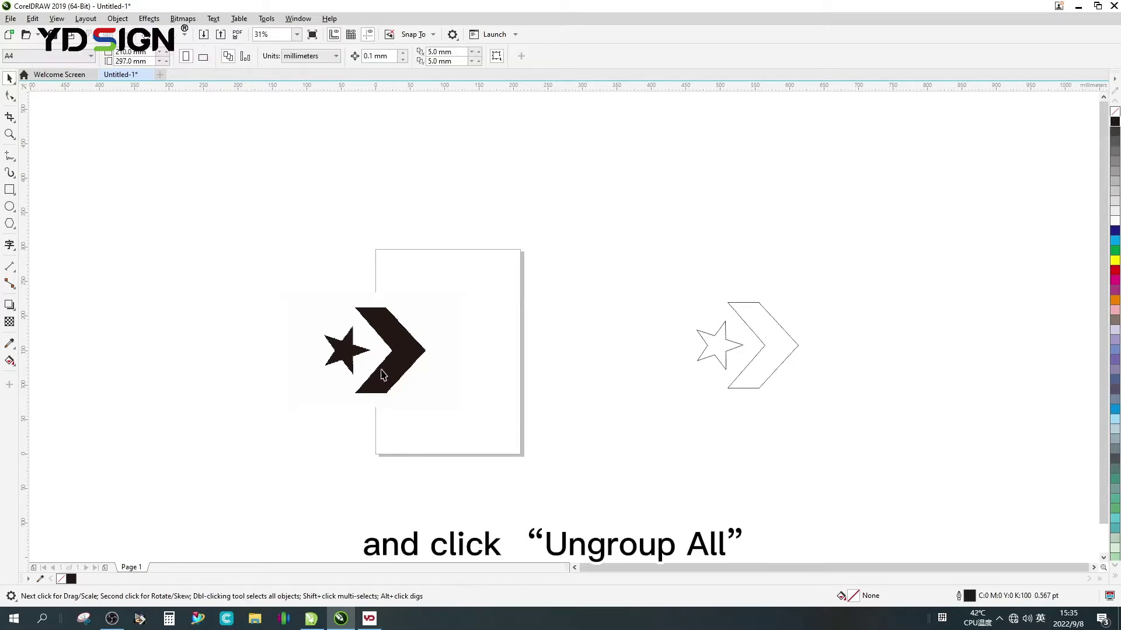
left_click(401, 356)
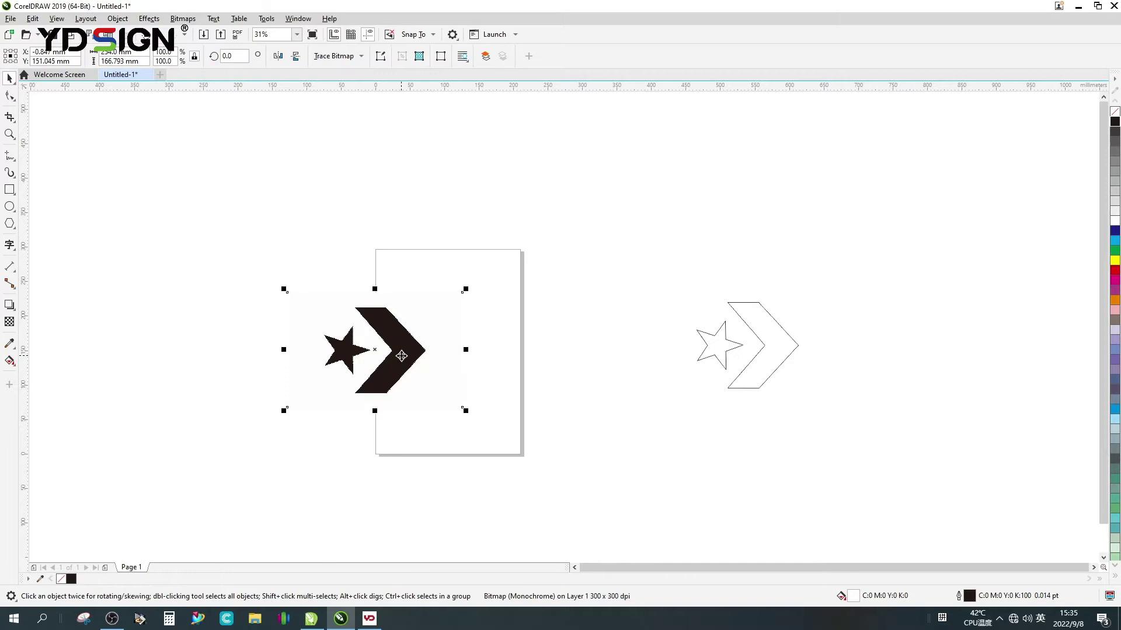
key("Delete")
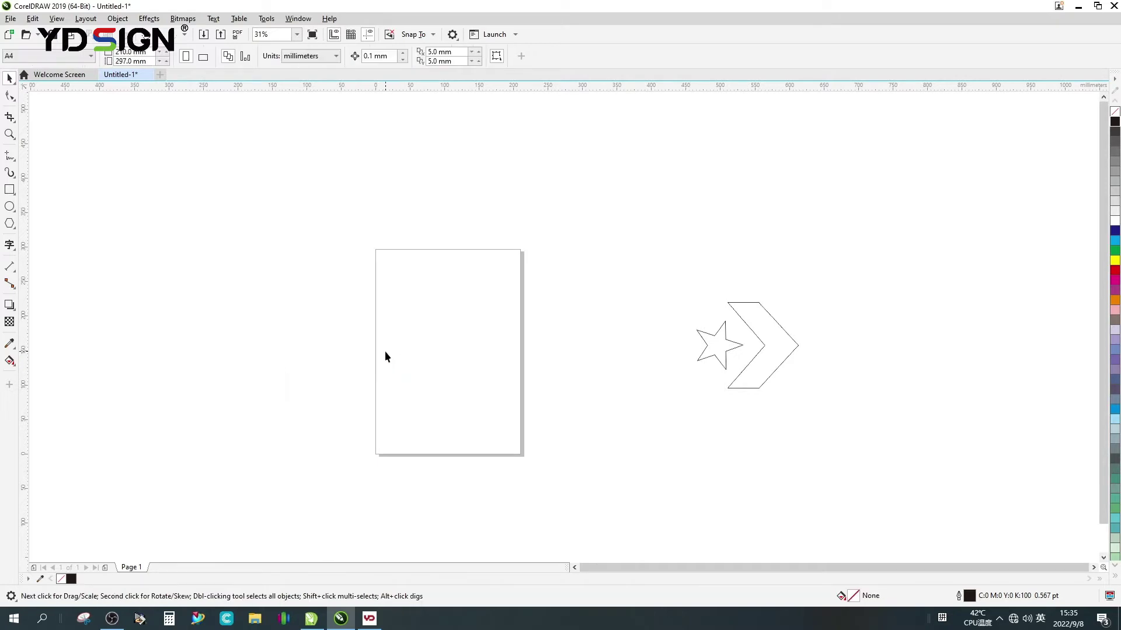
Ungroup all parts of the traced star and chevron group.
left_click(769, 334)
right_click(769, 334)
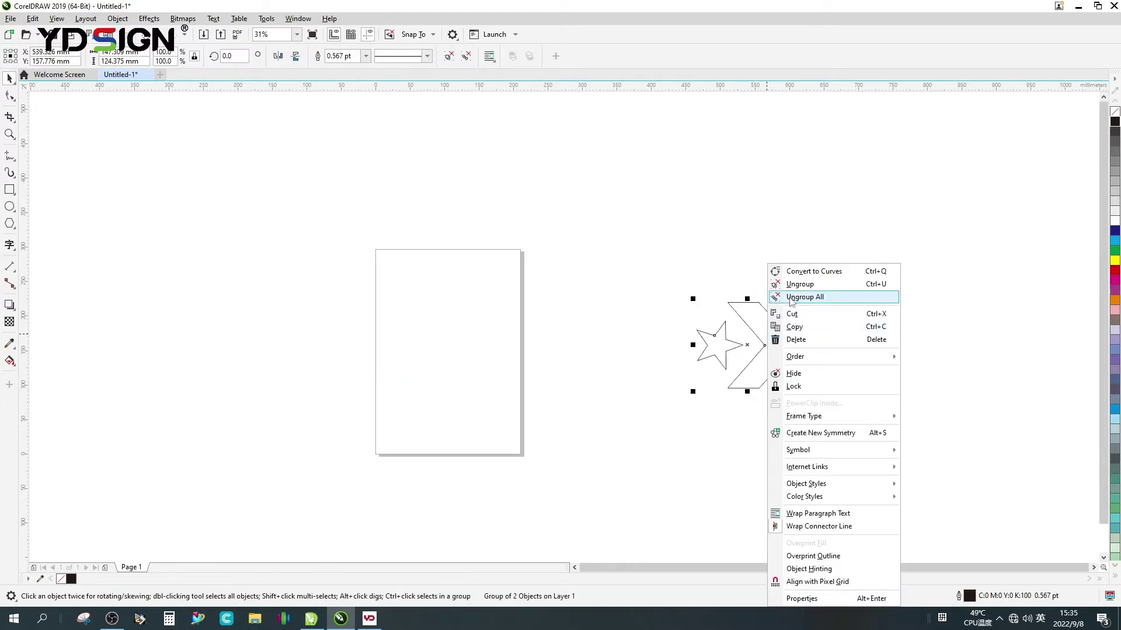
left_click(801, 293)
Move the star left away from the chevron and zoom to inspect the chevron's edges.
left_click(758, 426)
left_click_drag(724, 350, 655, 367)
left_click(757, 363)
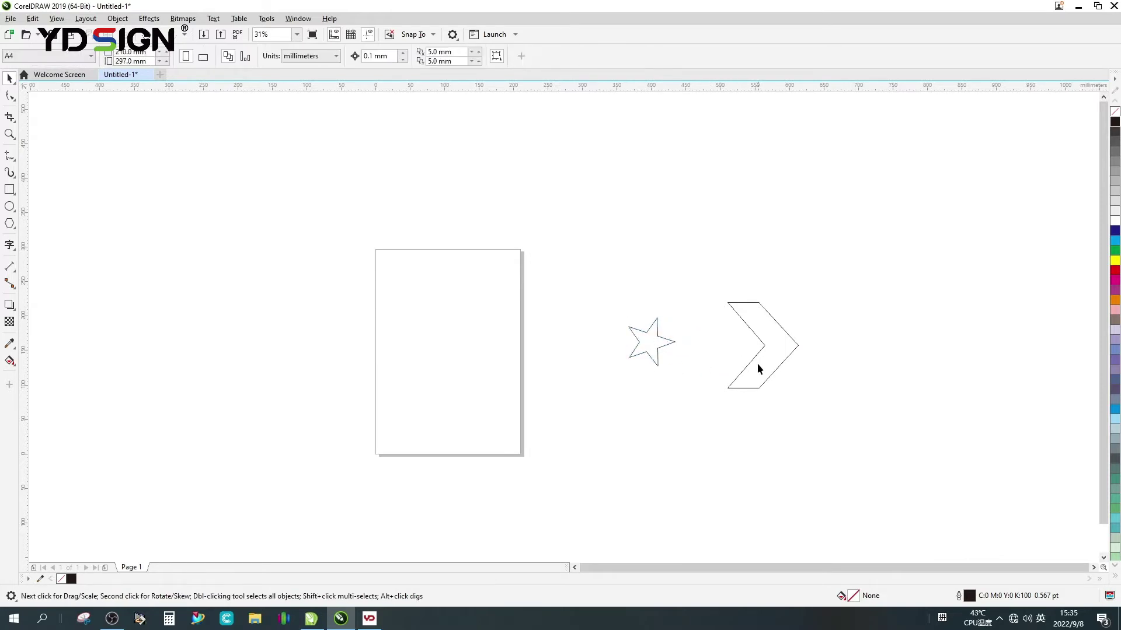
scroll(760, 318, "up", 1)
scroll(760, 318, "up", 3)
scroll(429, 353, "down", 1)
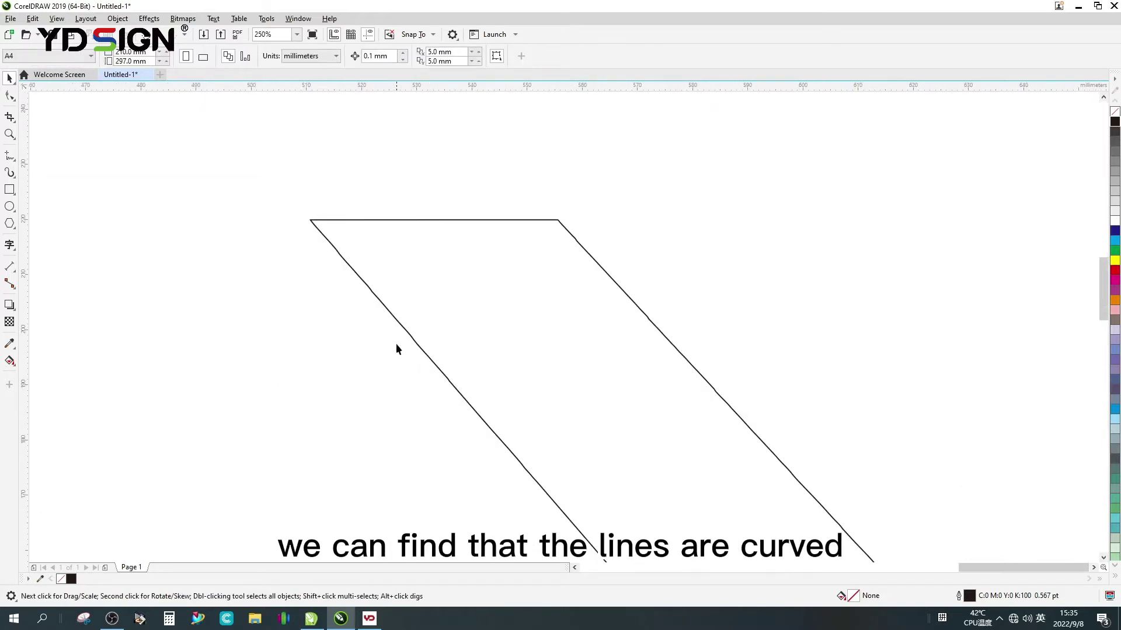
scroll(388, 314, "down", 1)
scroll(398, 325, "up", 2)
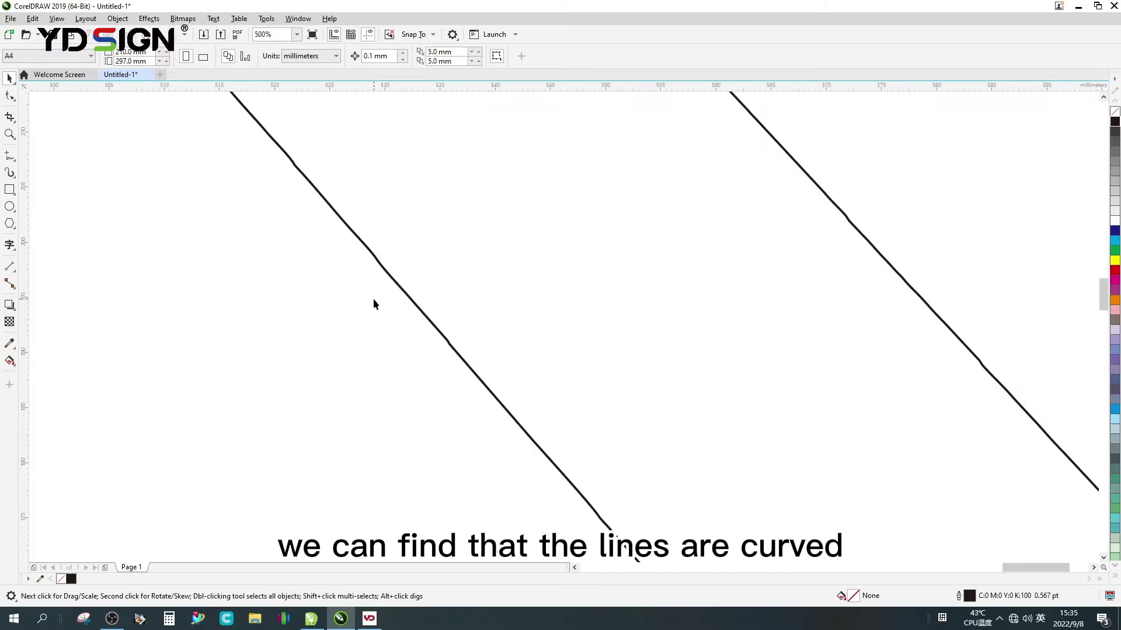
scroll(302, 200, "down", 1)
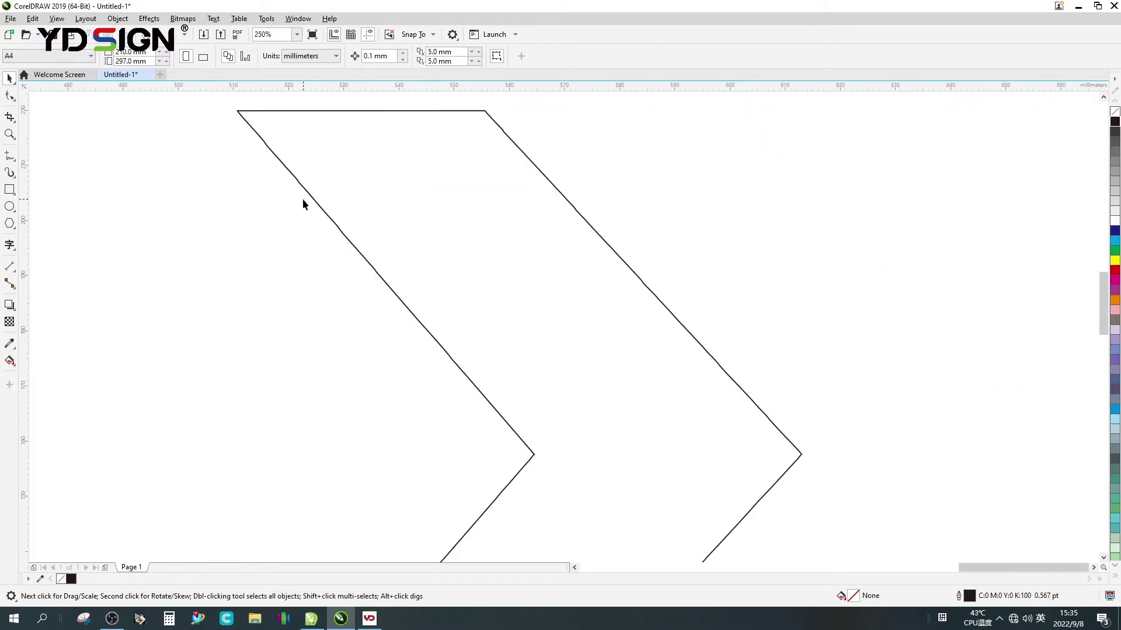
Delete the surplus chevron nodes along the upper edges, right corner and lower diagonals.
double_click(357, 255)
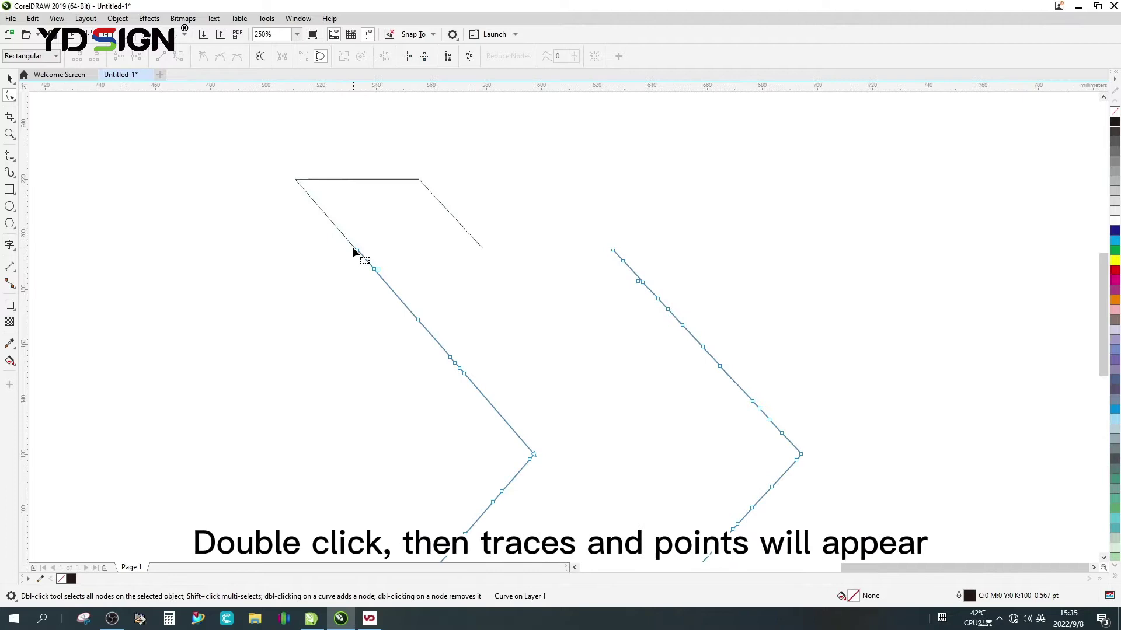
scroll(352, 247, "down", 1)
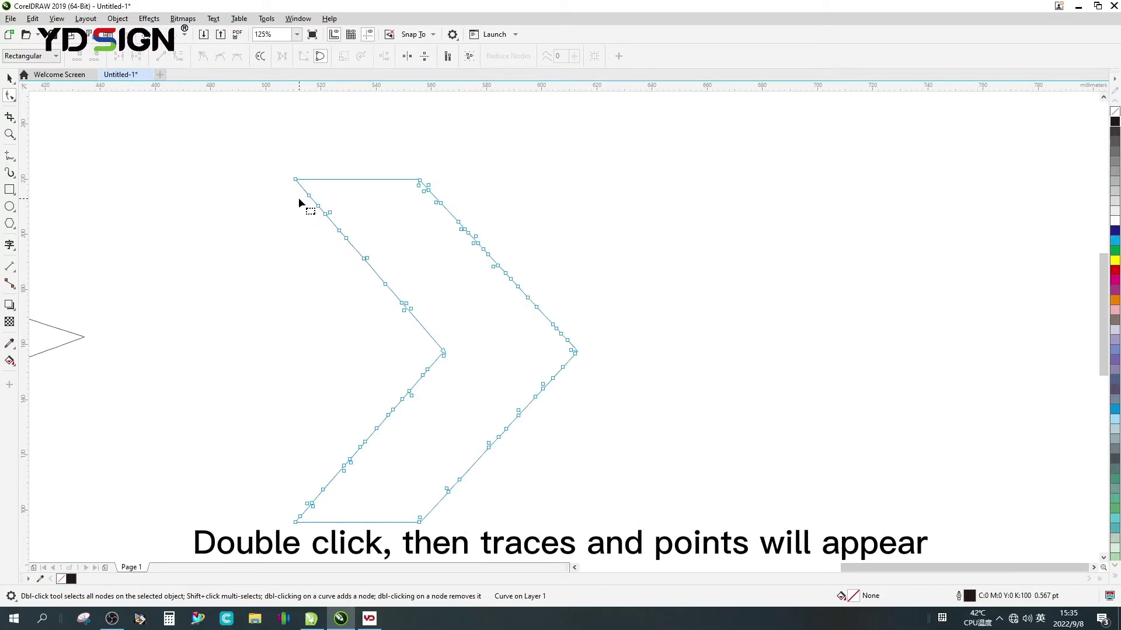
left_click_drag(298, 194, 428, 328)
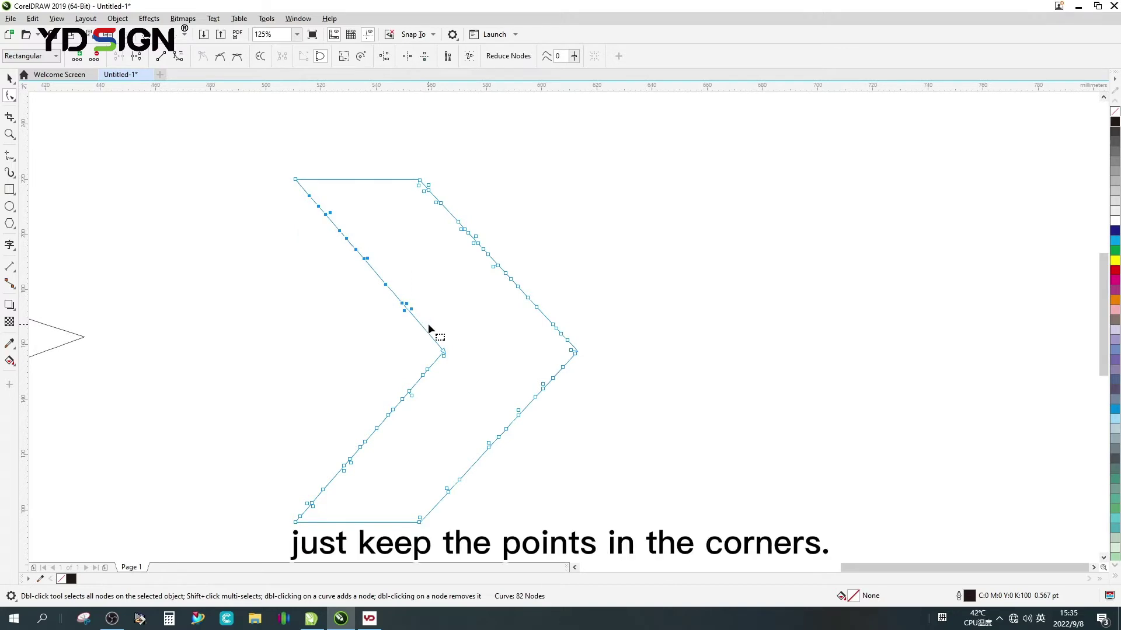
key("Delete")
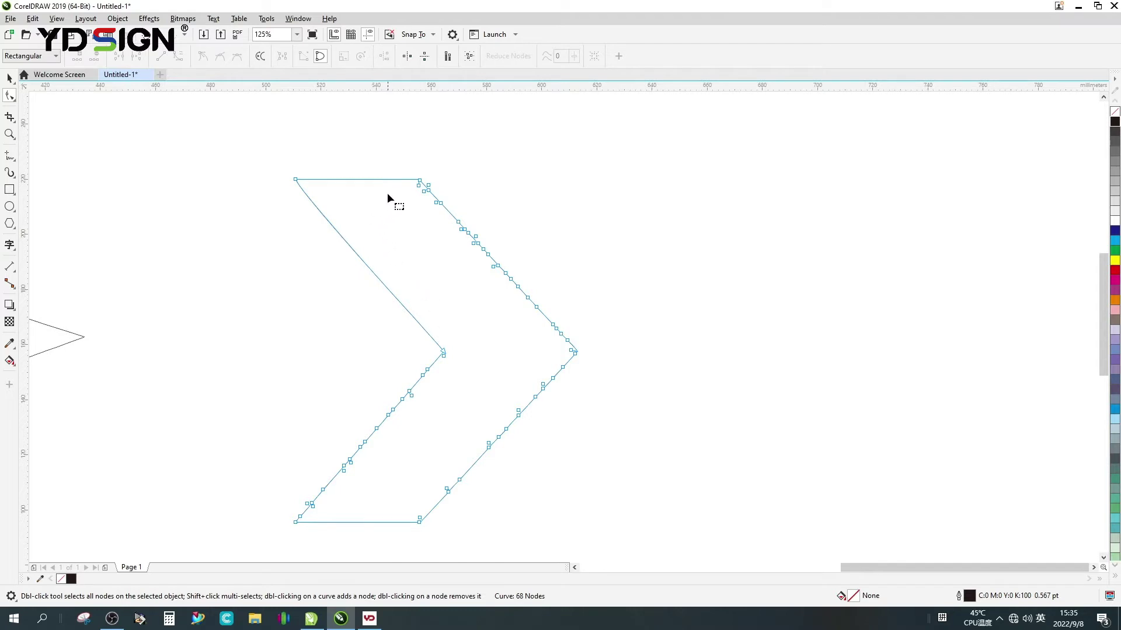
left_click_drag(412, 188, 556, 326)
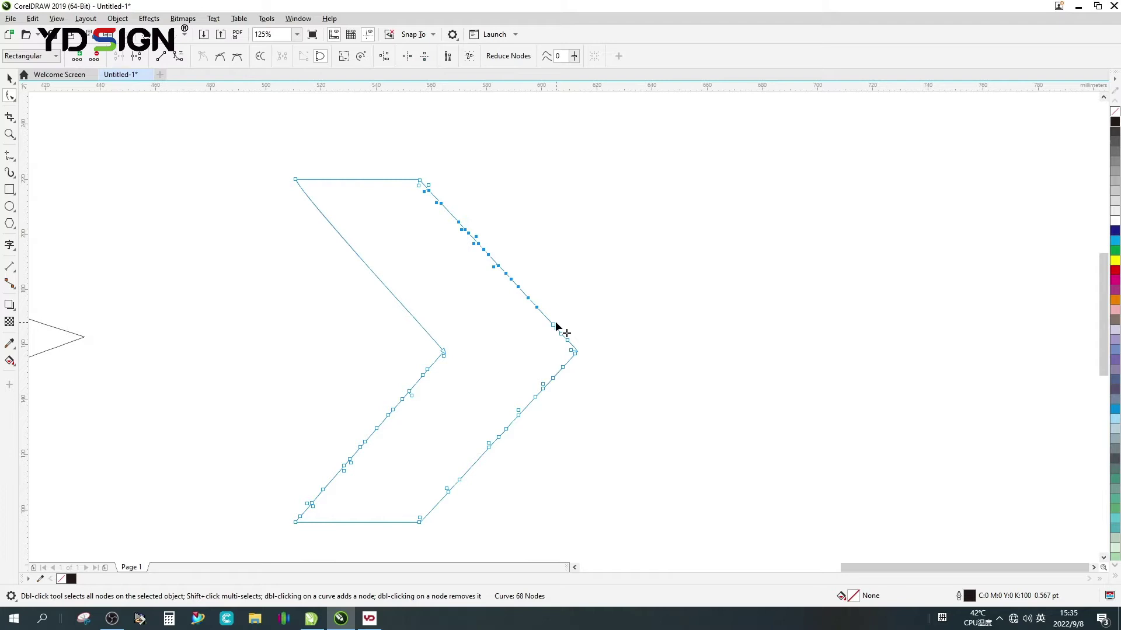
key("Delete")
left_click_drag(540, 316, 579, 351)
key("Delete")
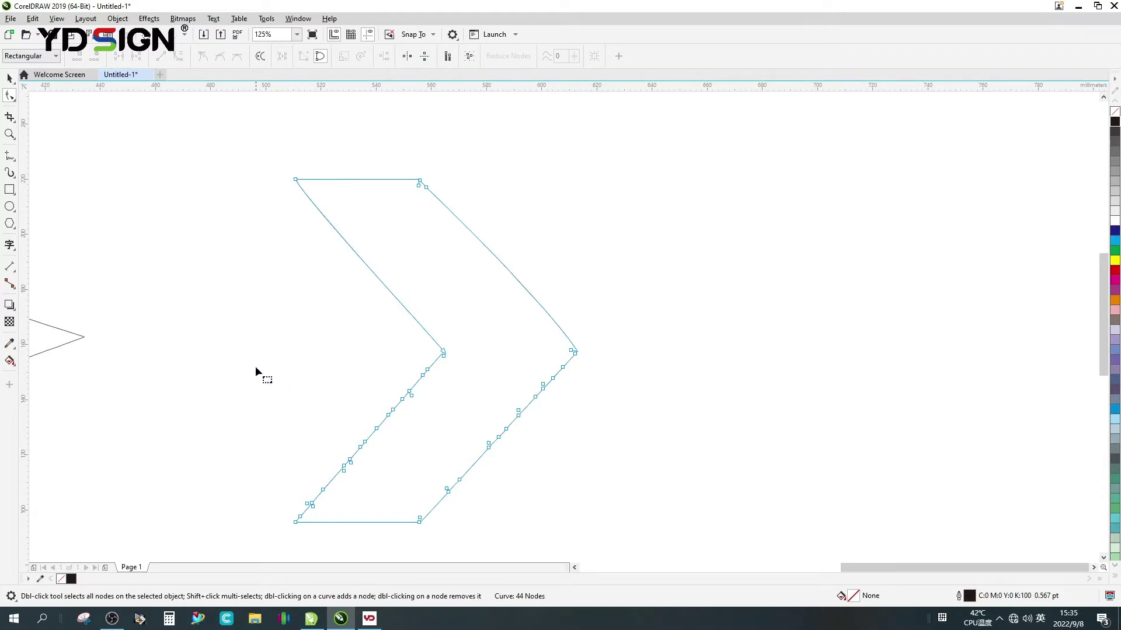
left_click_drag(422, 434, 586, 491)
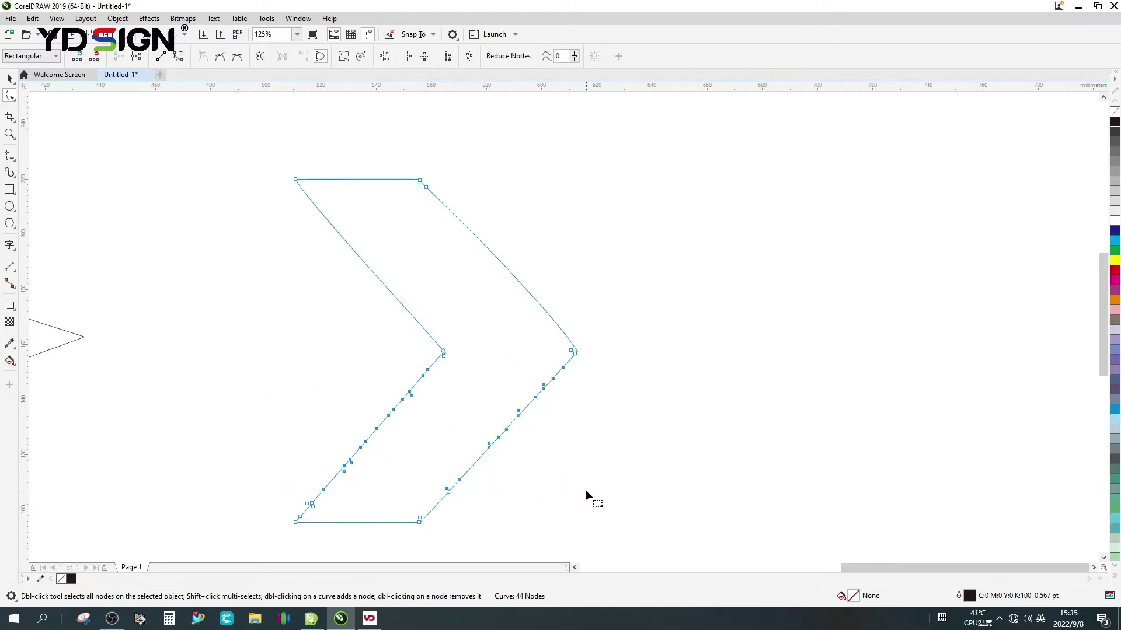
key("Delete")
Delete the leftover nodes on the lower-left and lower-right diagonals.
scroll(360, 509, "up", 4)
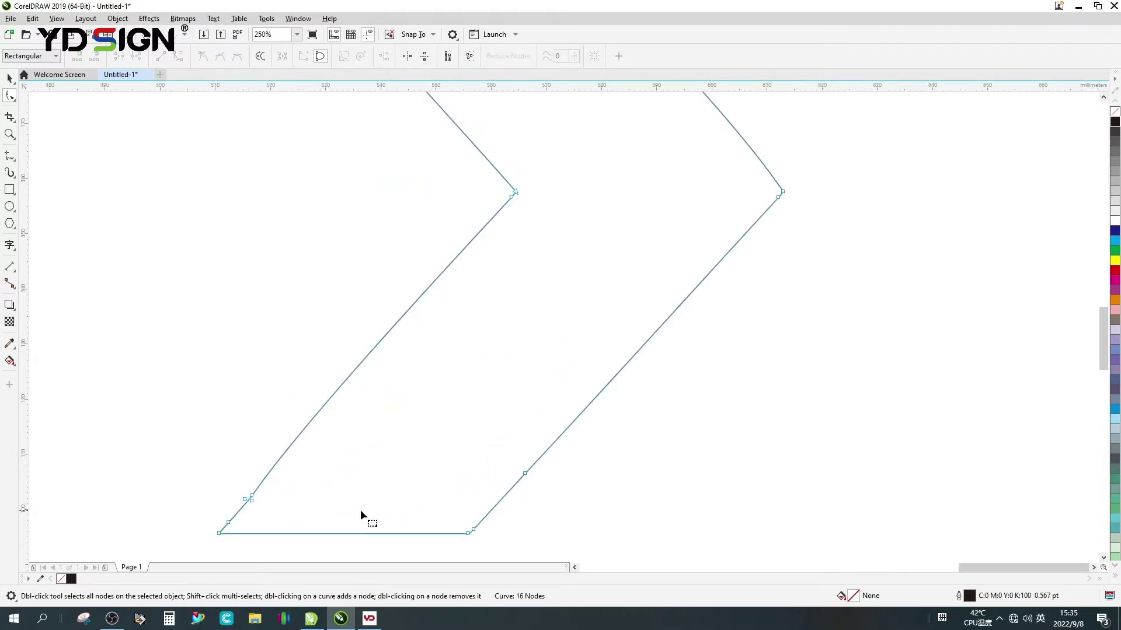
left_click_drag(216, 503, 272, 543)
key("Delete")
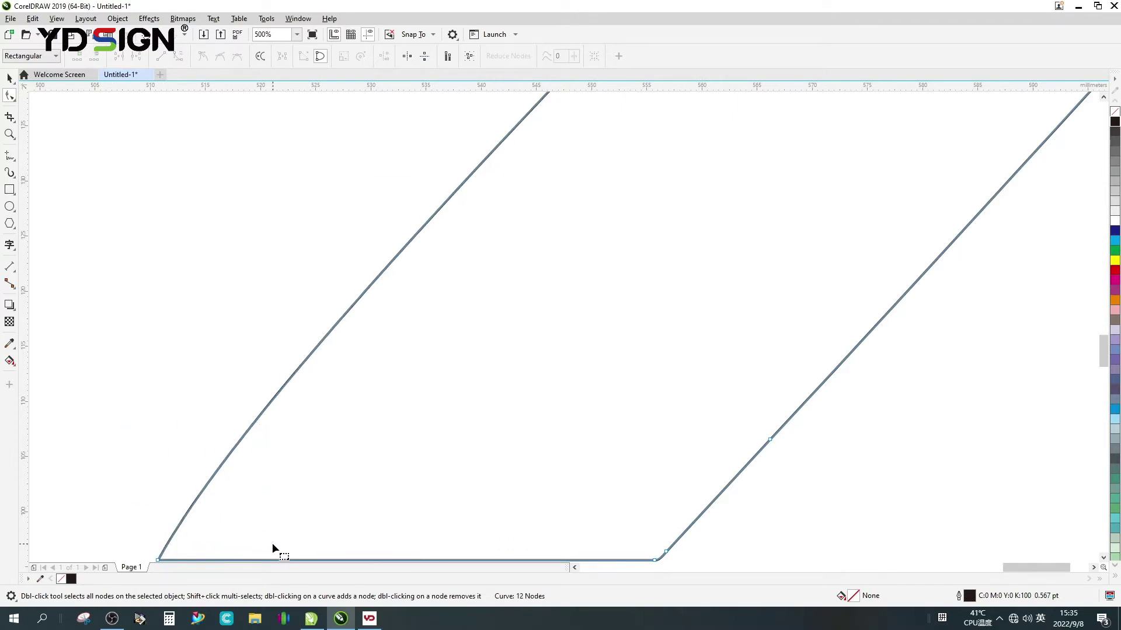
left_click_drag(748, 478, 811, 489)
key("Delete")
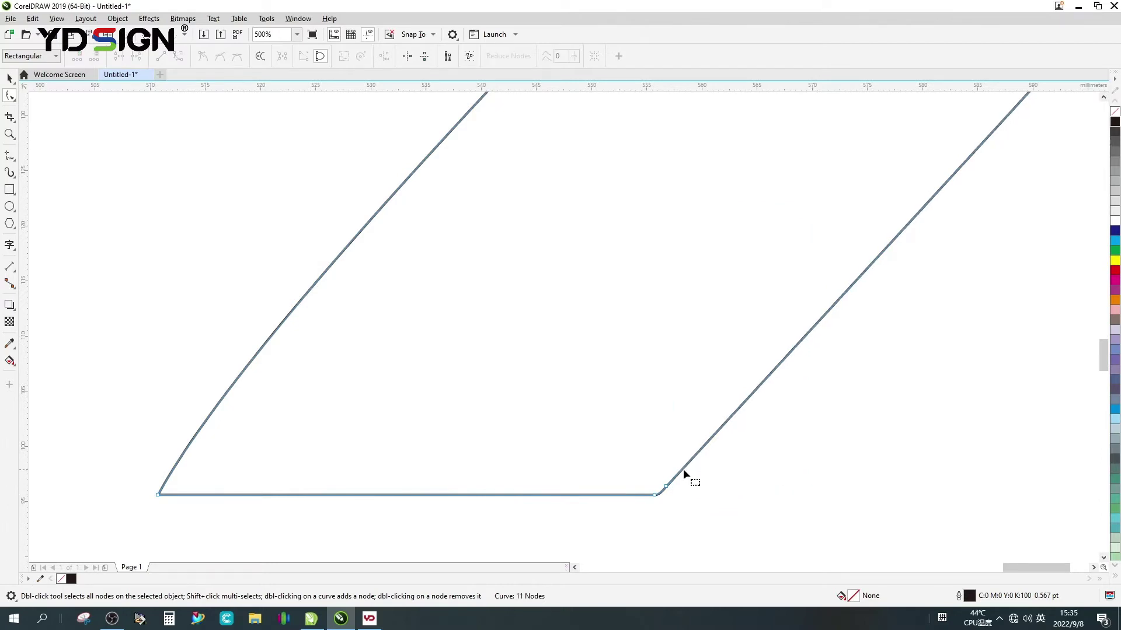
left_click_drag(681, 494, 680, 495)
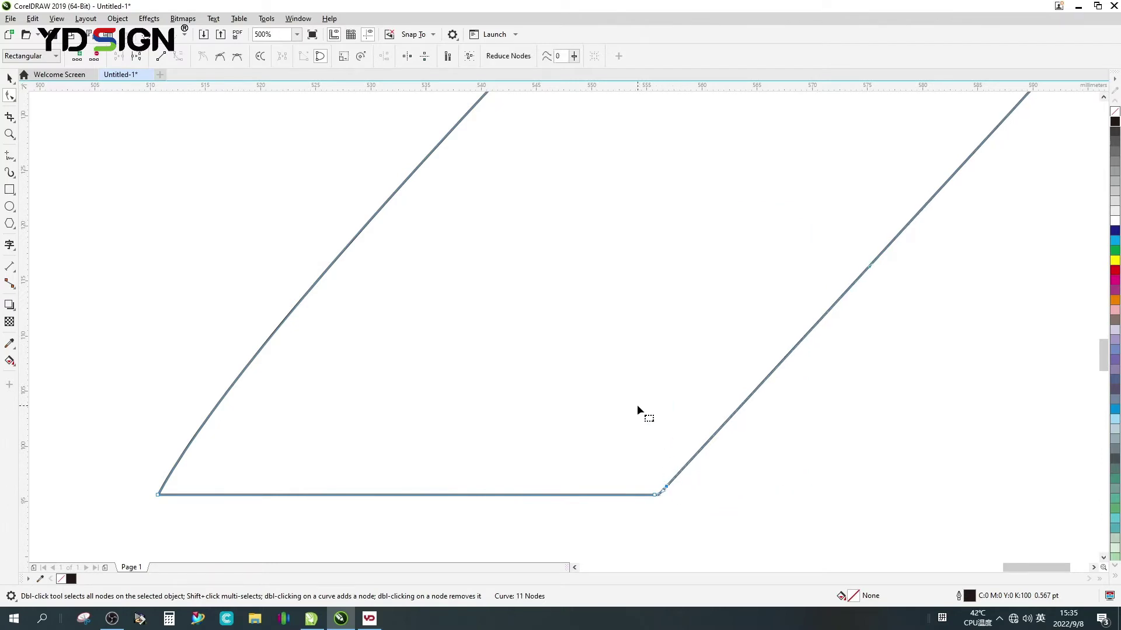
key("Delete")
Remove the extra nodes at the inner, outer and top-right corners, leaving 6 corner nodes.
scroll(636, 404, "down", 2)
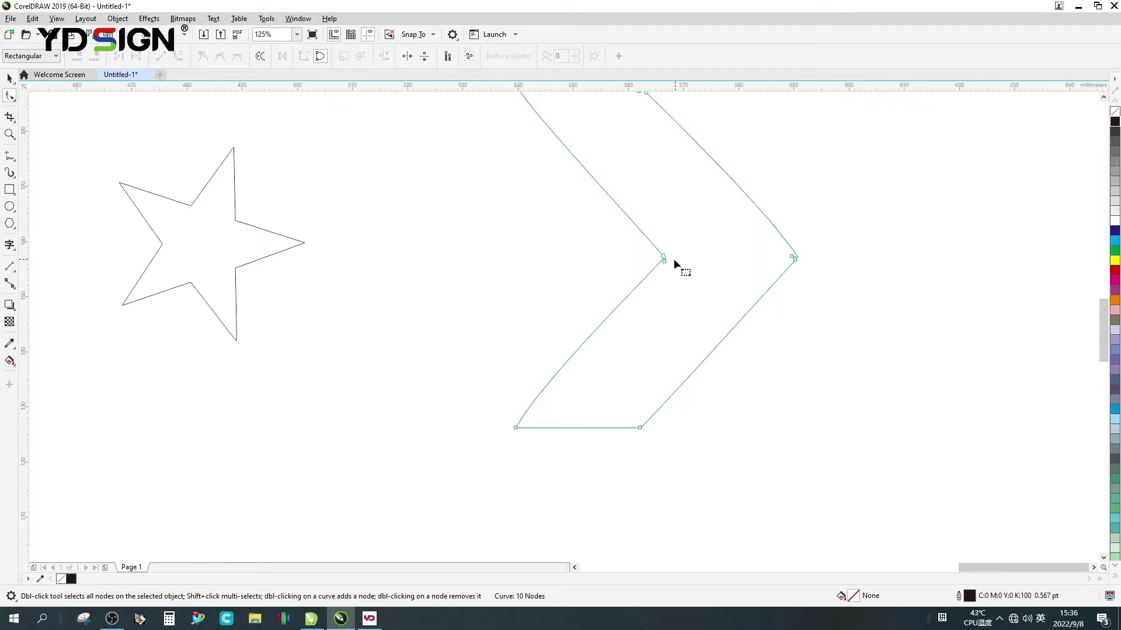
scroll(674, 262, "up", 3)
left_click_drag(570, 266, 608, 315)
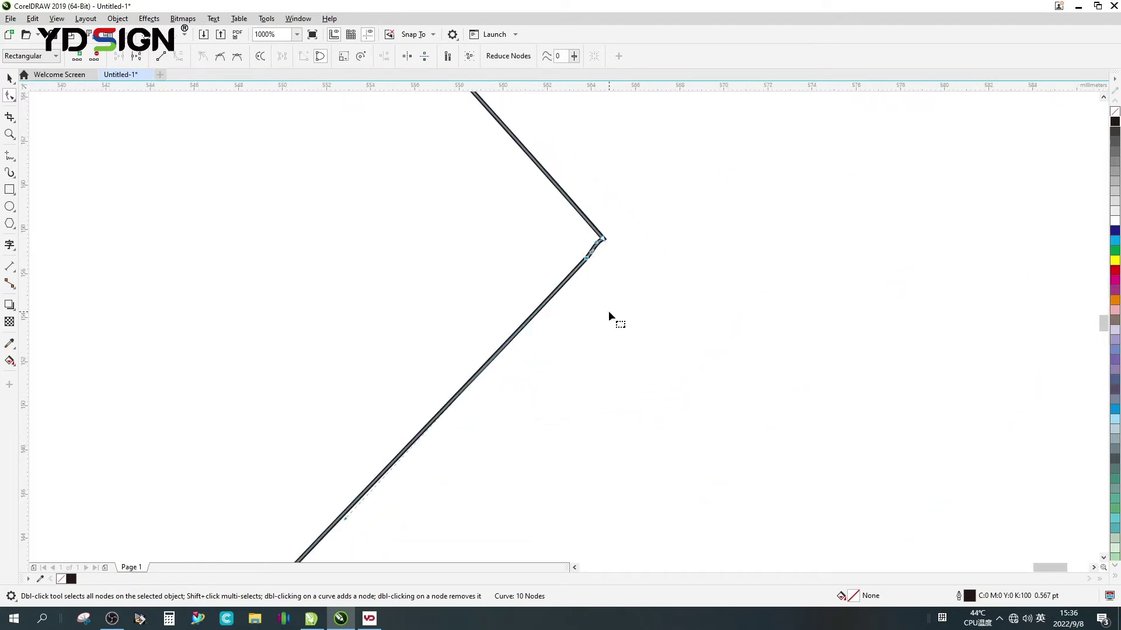
key("Delete")
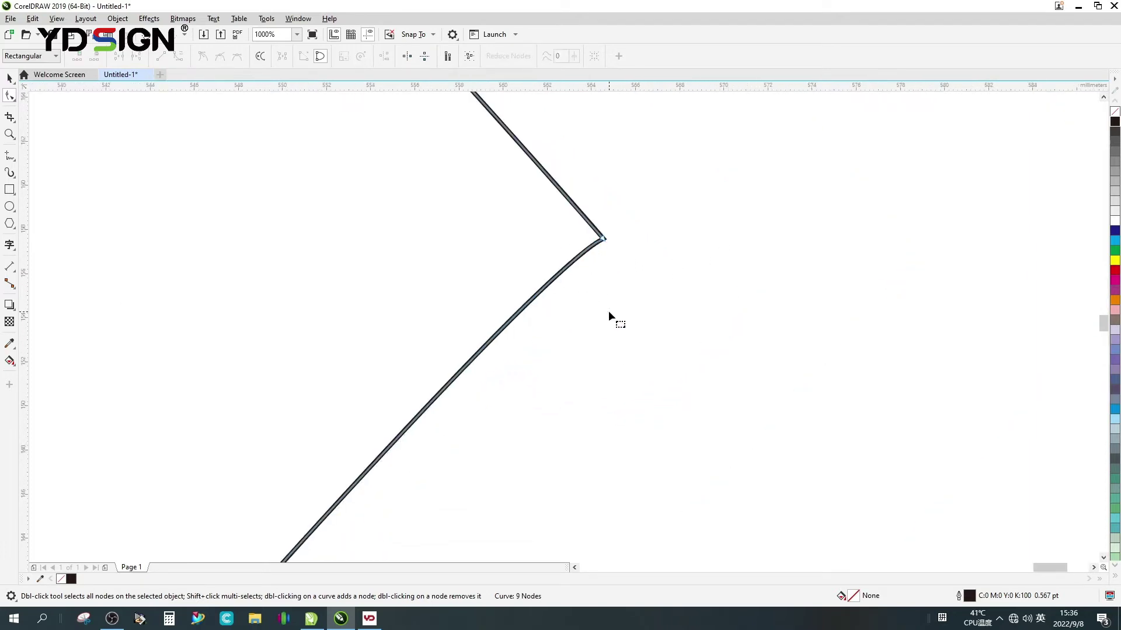
scroll(607, 315, "down", 3)
scroll(731, 315, "up", 3)
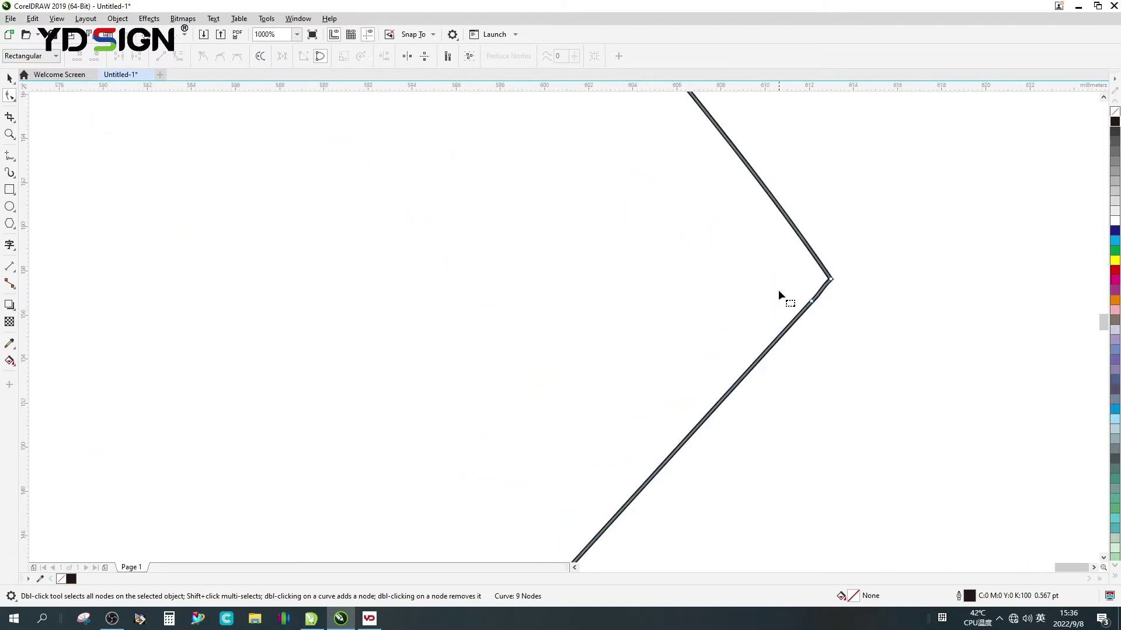
left_click_drag(826, 324, 825, 324)
key("Delete")
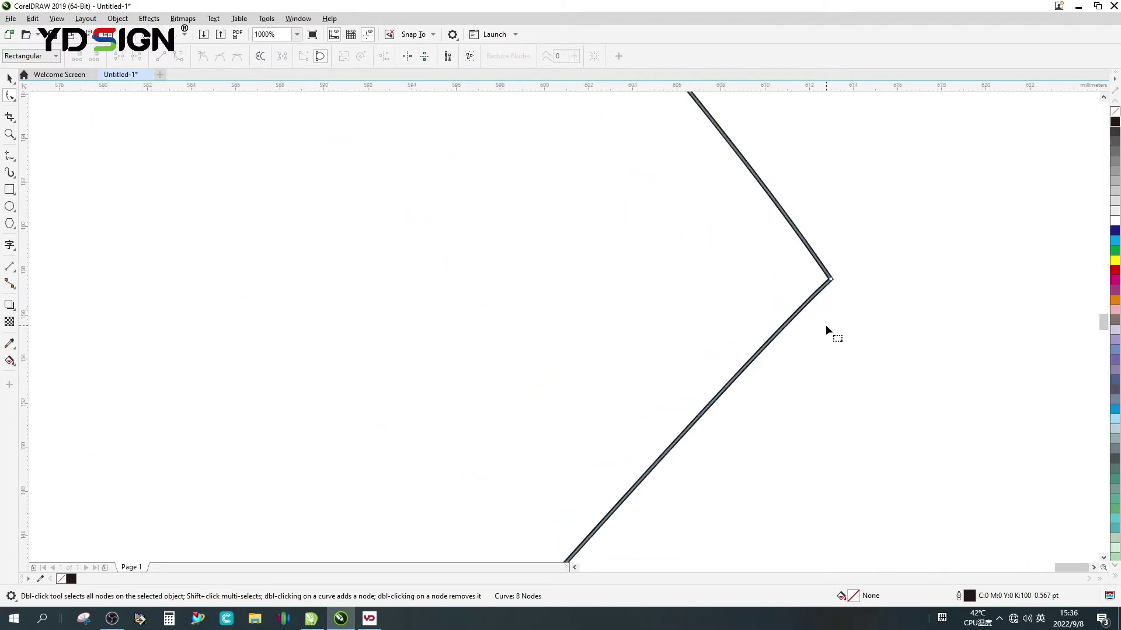
scroll(802, 328, "down", 2)
scroll(578, 303, "down", 1)
scroll(573, 232, "up", 3)
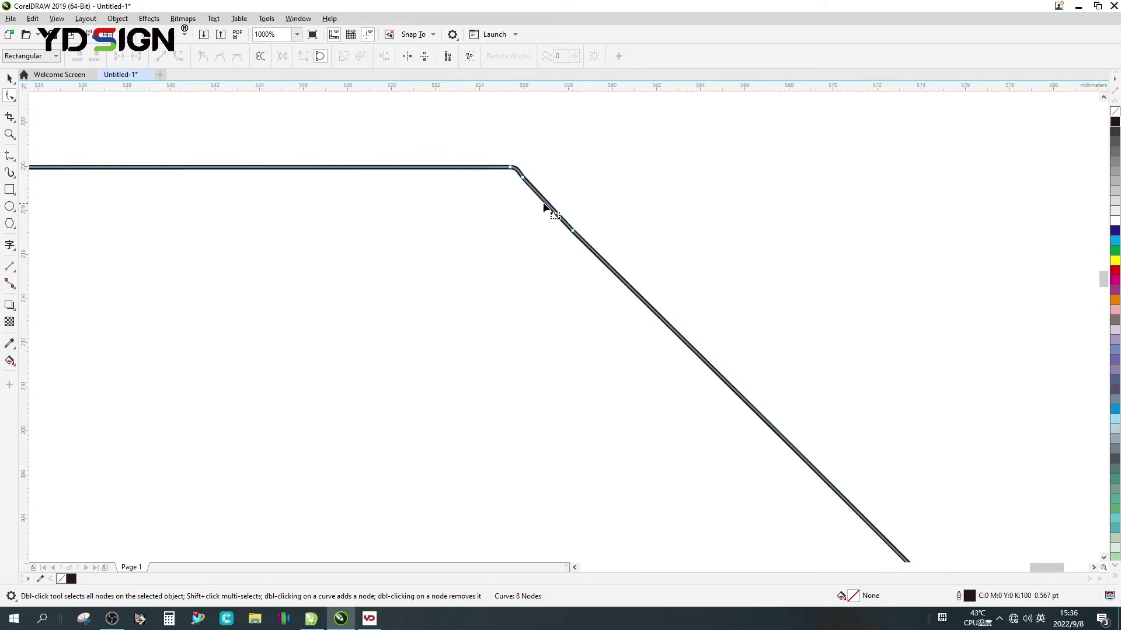
left_click_drag(516, 149, 604, 286)
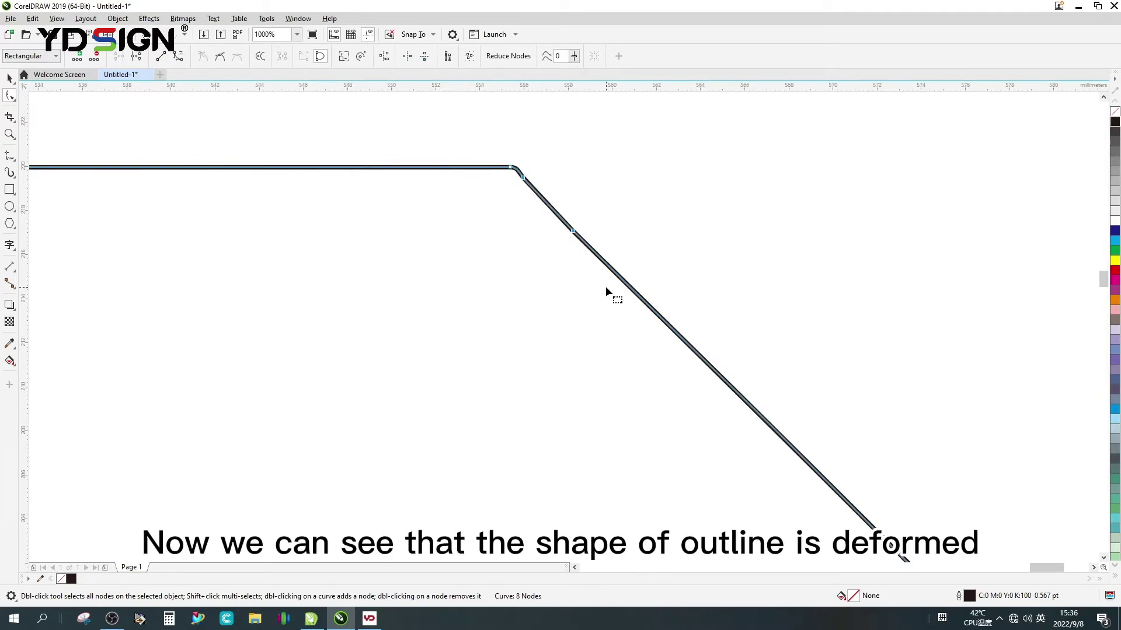
key("Delete")
Pull the top-right node's handles back so the upper-right and right edges are straight.
scroll(537, 253, "down", 4)
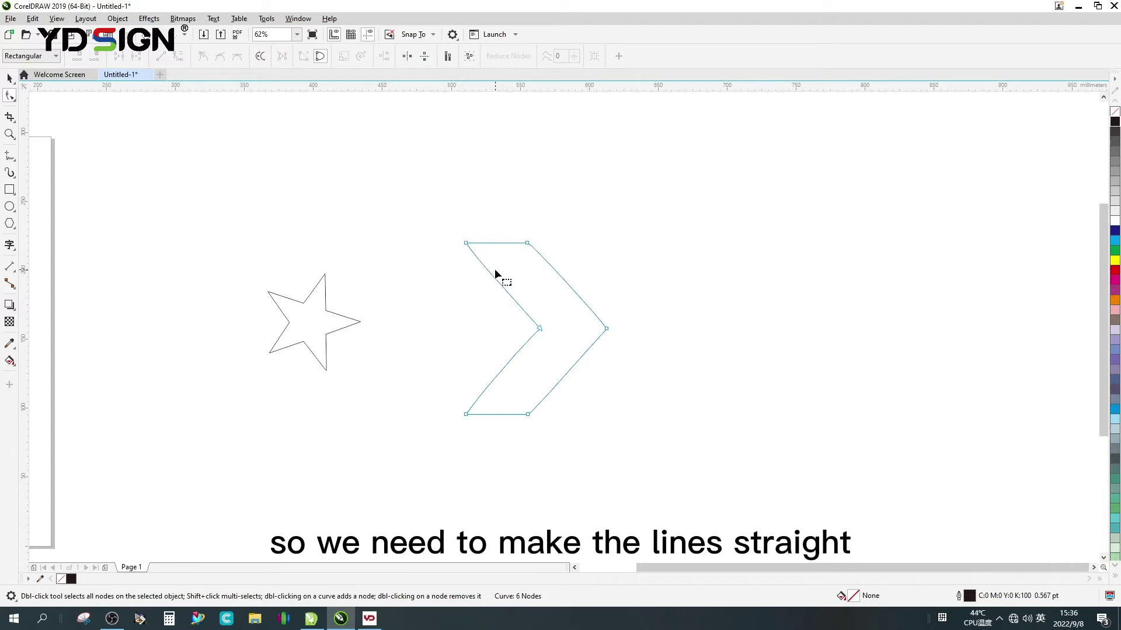
scroll(537, 248, "up", 2)
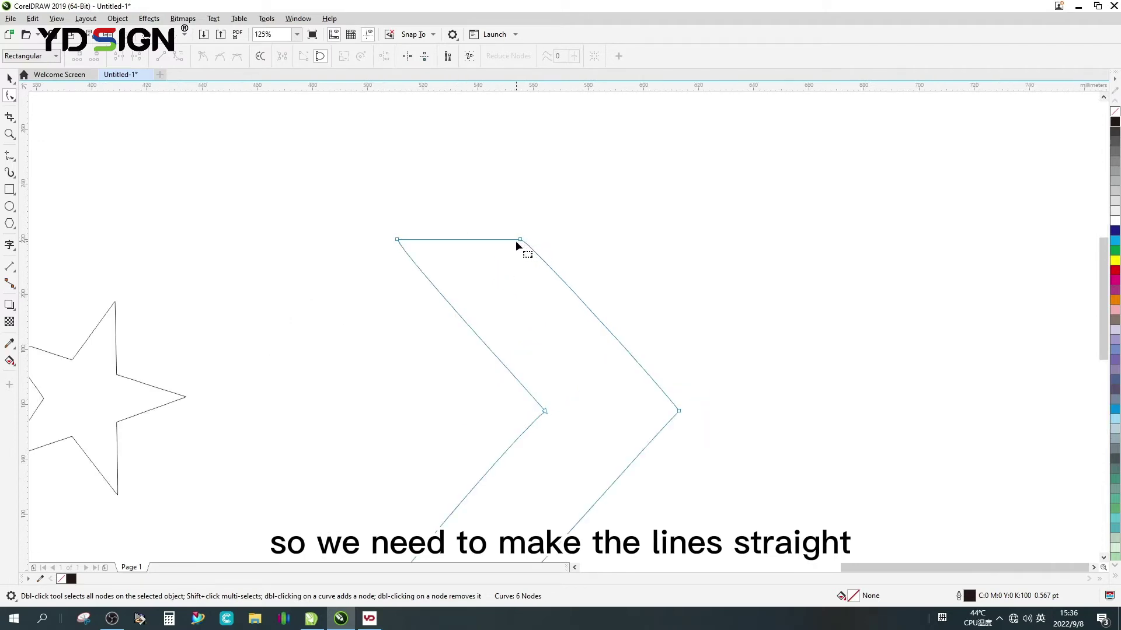
left_click(520, 240)
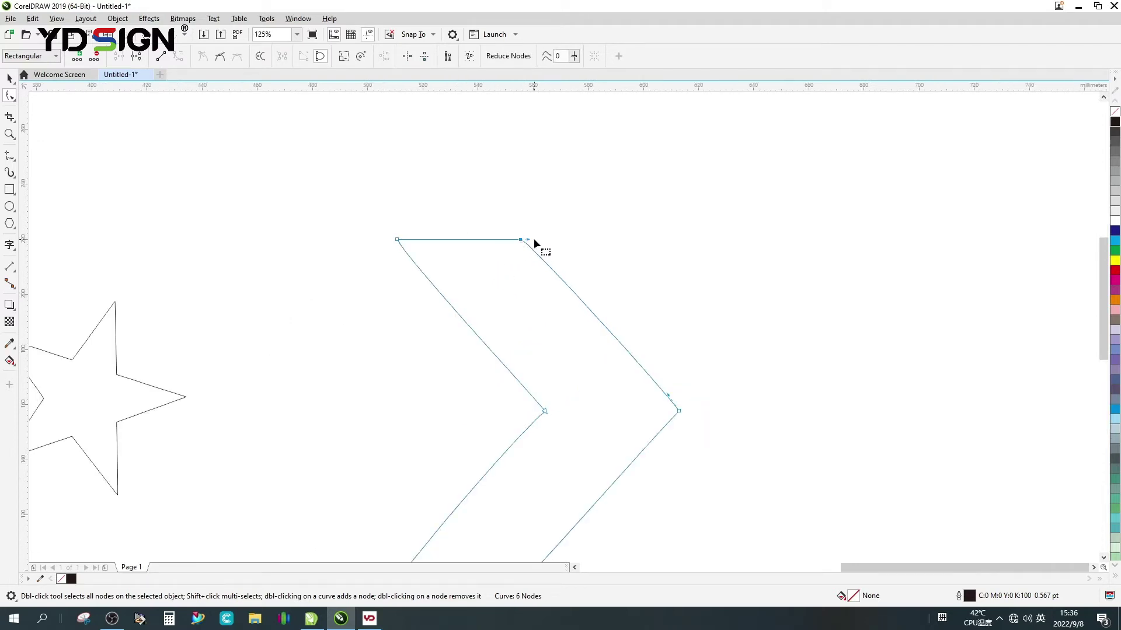
left_click_drag(528, 240, 575, 303)
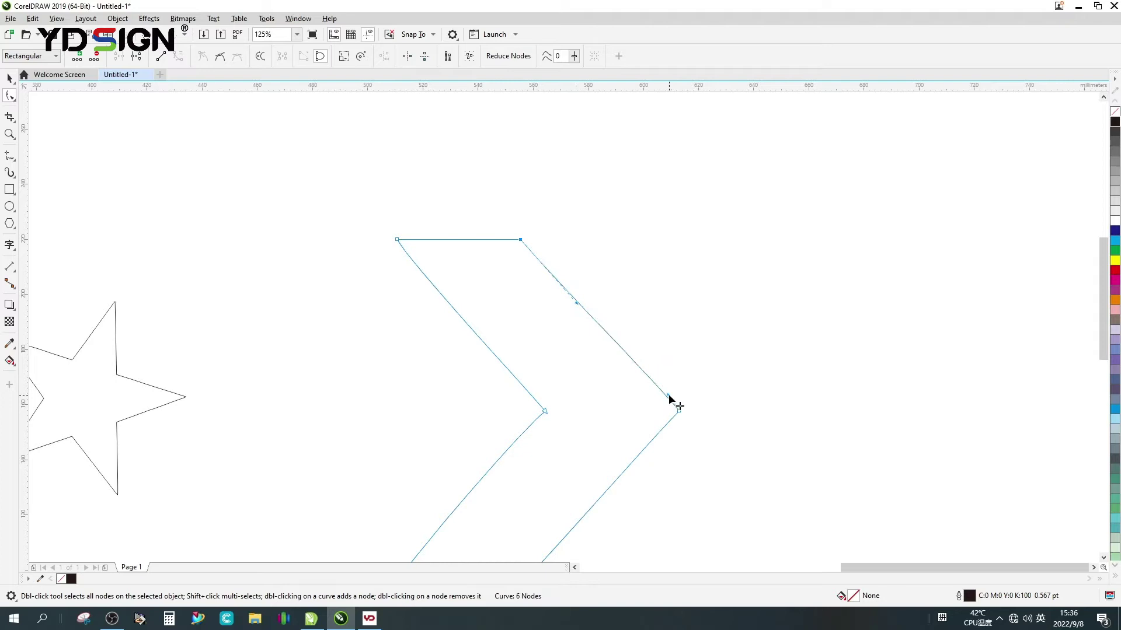
left_click_drag(667, 394, 630, 356)
left_click(671, 343)
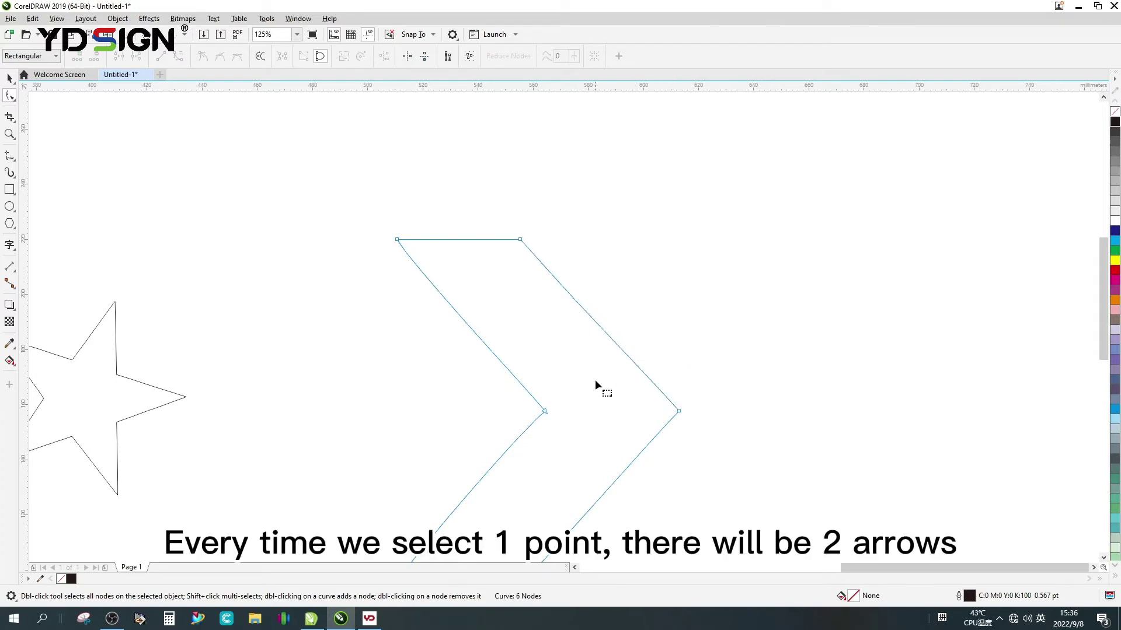
Straighten the upper-left edge by realigning handles at the top-left and inner corner nodes.
left_click(397, 240)
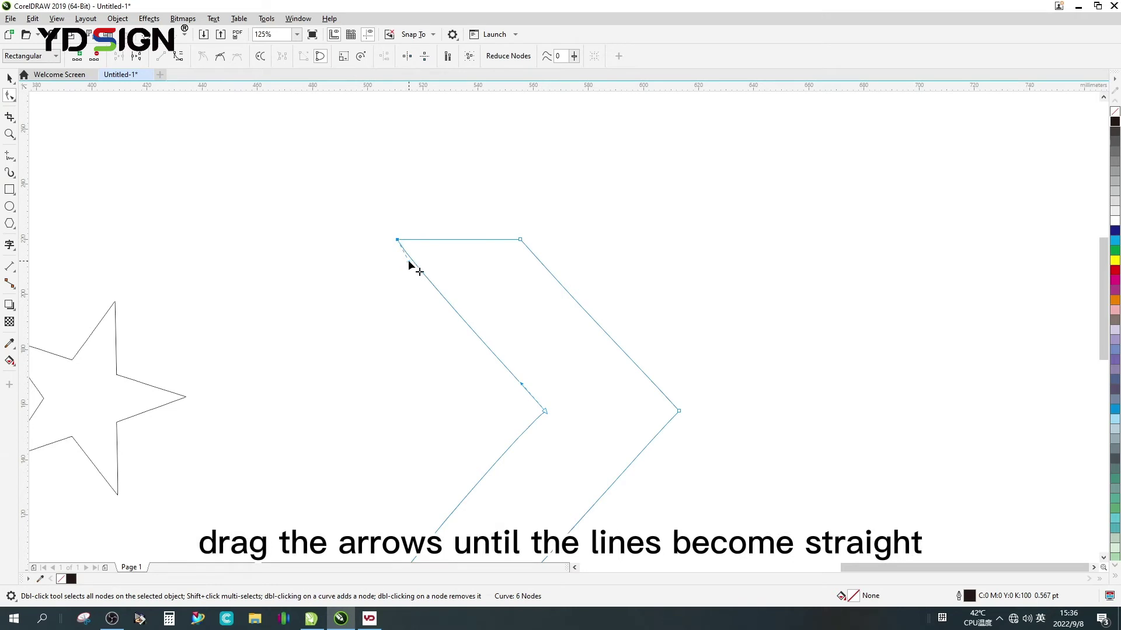
left_click_drag(409, 263, 453, 306)
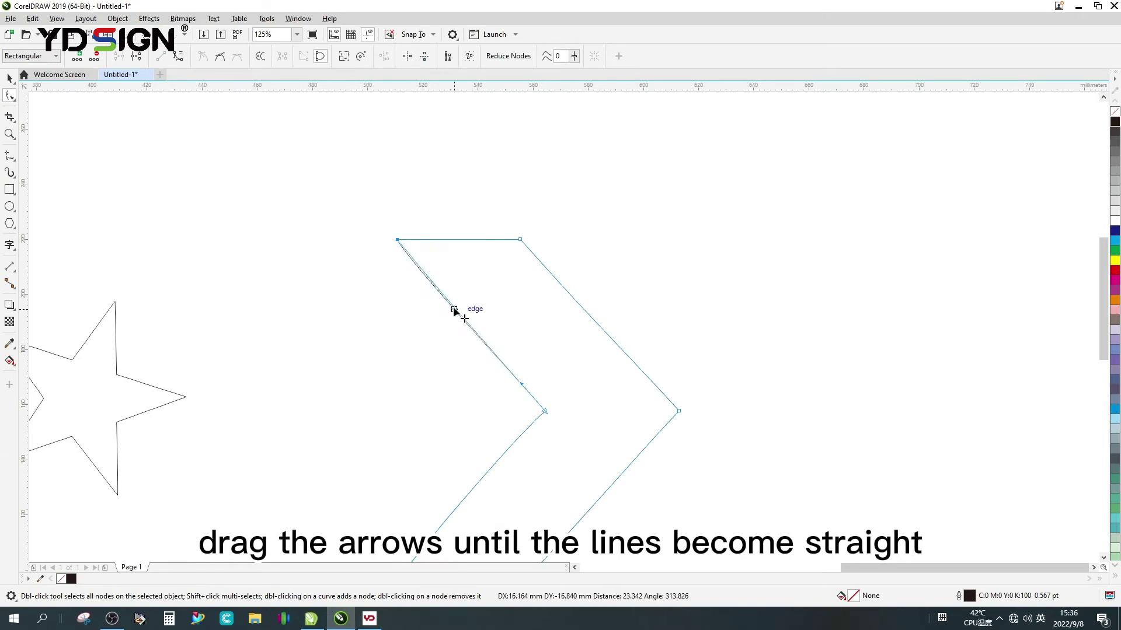
left_click(543, 410)
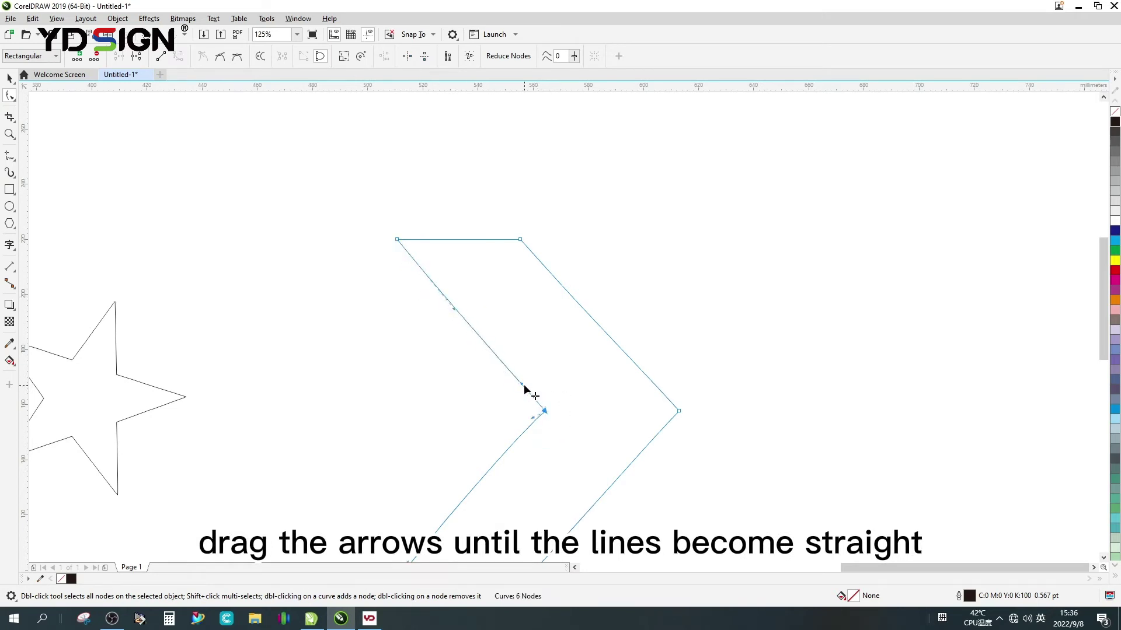
left_click_drag(524, 385, 479, 335)
scroll(536, 408, "down", 2)
scroll(528, 432, "up", 2)
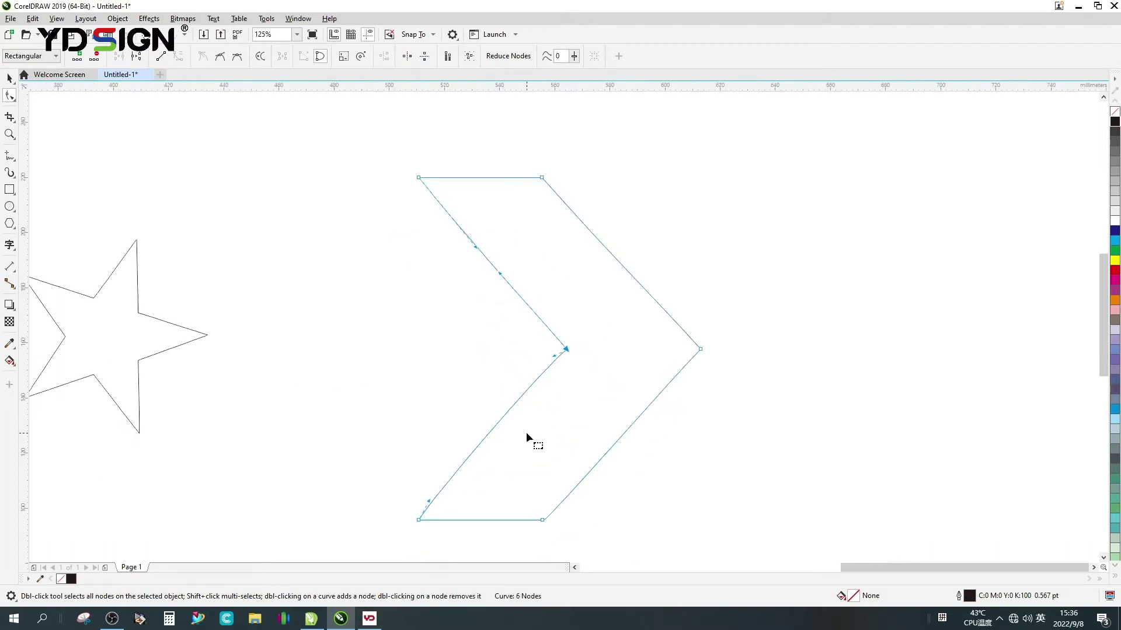
left_click_drag(555, 360, 508, 415)
Realign the bottom-left, bottom-right and outer-point handles along the lower edges, then zoom out.
left_click_drag(429, 502, 477, 456)
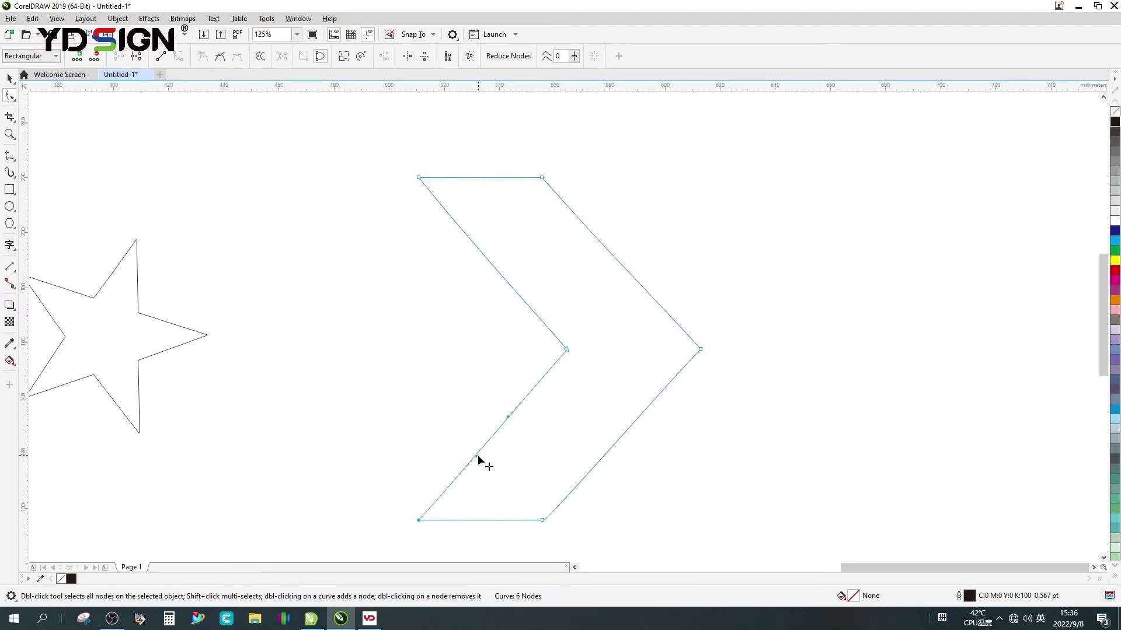
left_click(543, 519)
left_click_drag(547, 519, 618, 438)
left_click(696, 374)
scroll(695, 370, "up", 2)
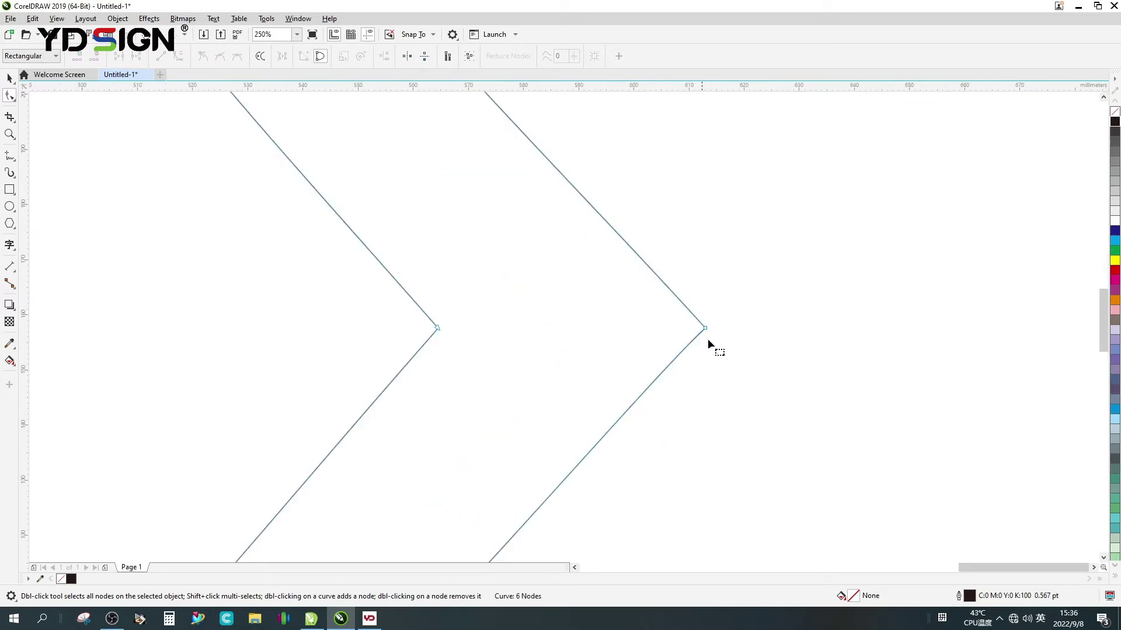
left_click(705, 328)
left_click_drag(664, 365, 631, 407)
left_click(636, 310)
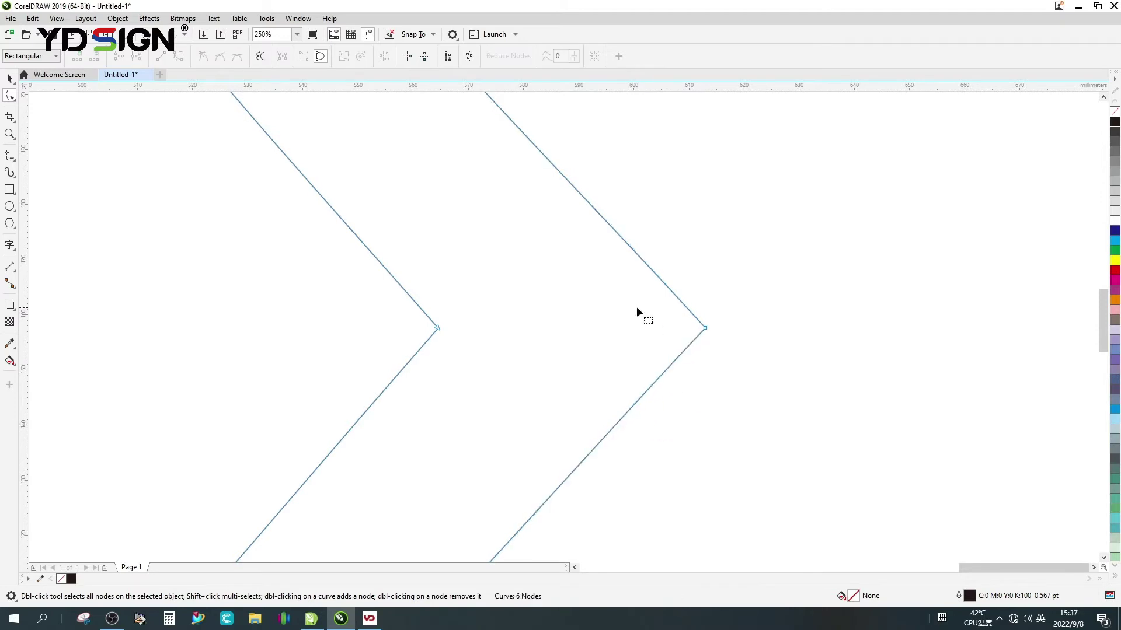
scroll(628, 313, "down", 4)
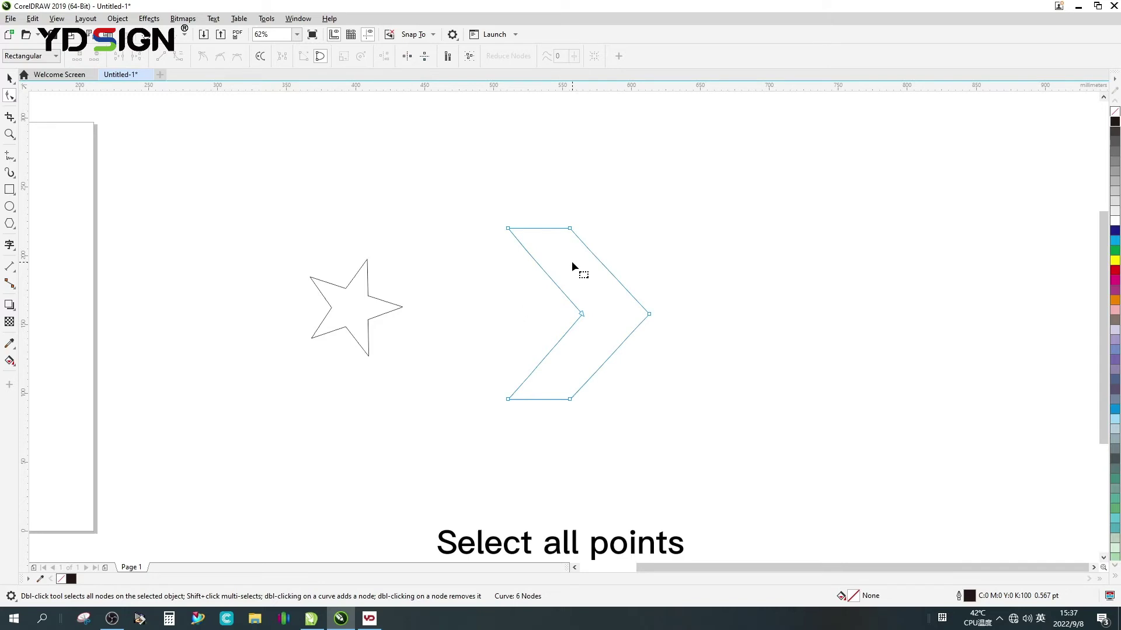
Select all six chevron nodes and apply Add Nodes four times, reaching 96 nodes.
left_click_drag(542, 309, 799, 495)
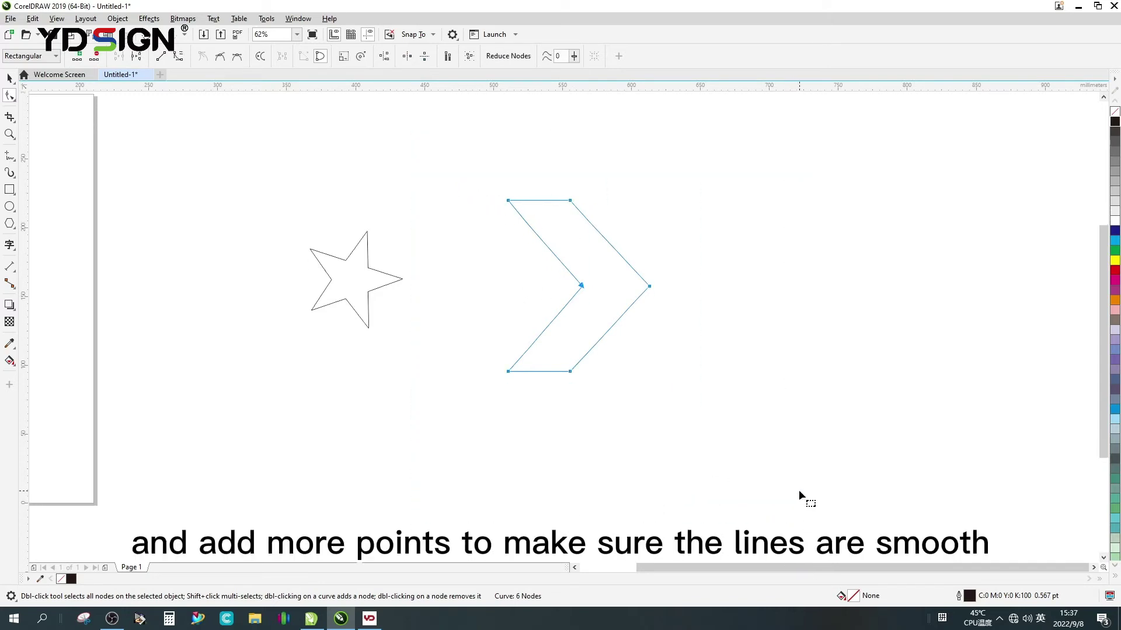
left_click(83, 57)
left_click(82, 56)
left_click(82, 57)
left_click(82, 57)
scroll(545, 238, "up", 2)
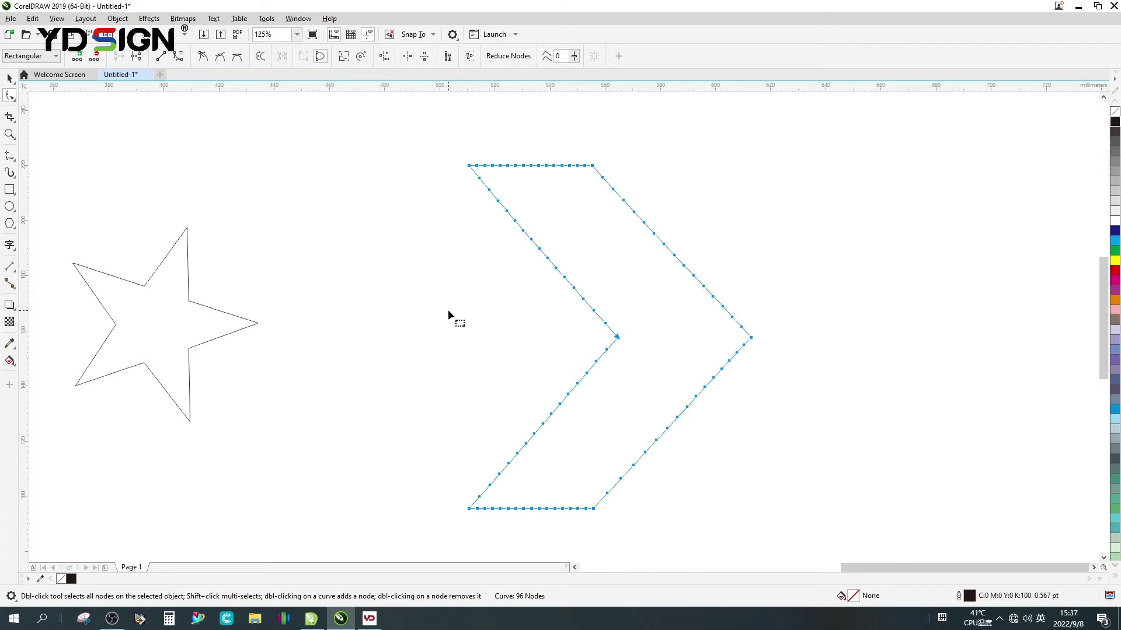
key("space")
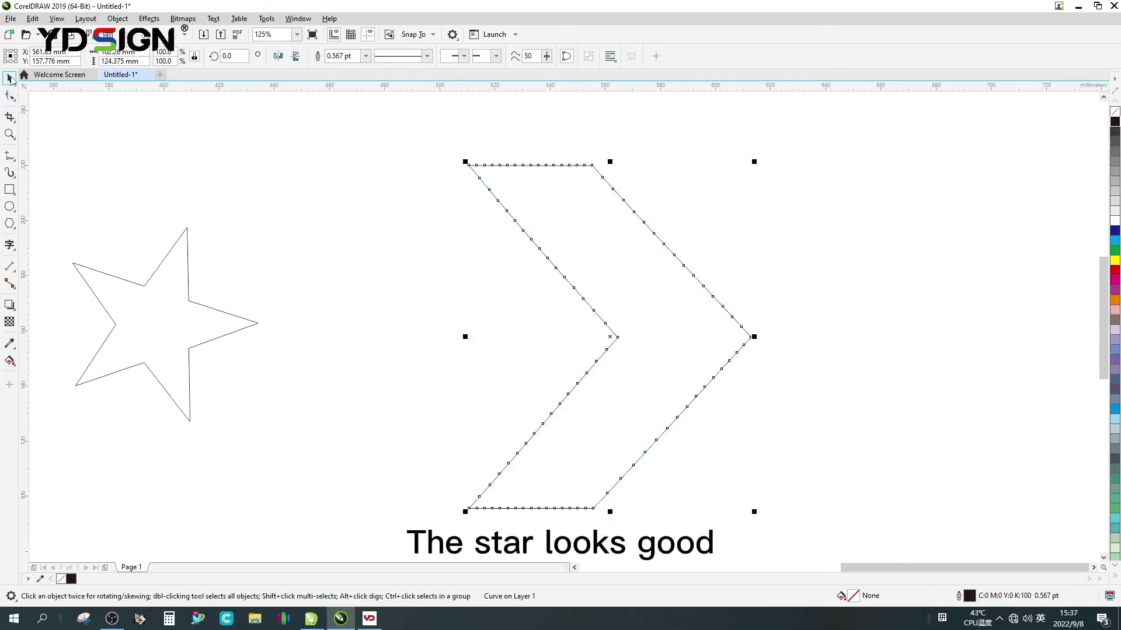
Move the star right up against the chevron.
left_click(227, 175)
left_click(188, 293)
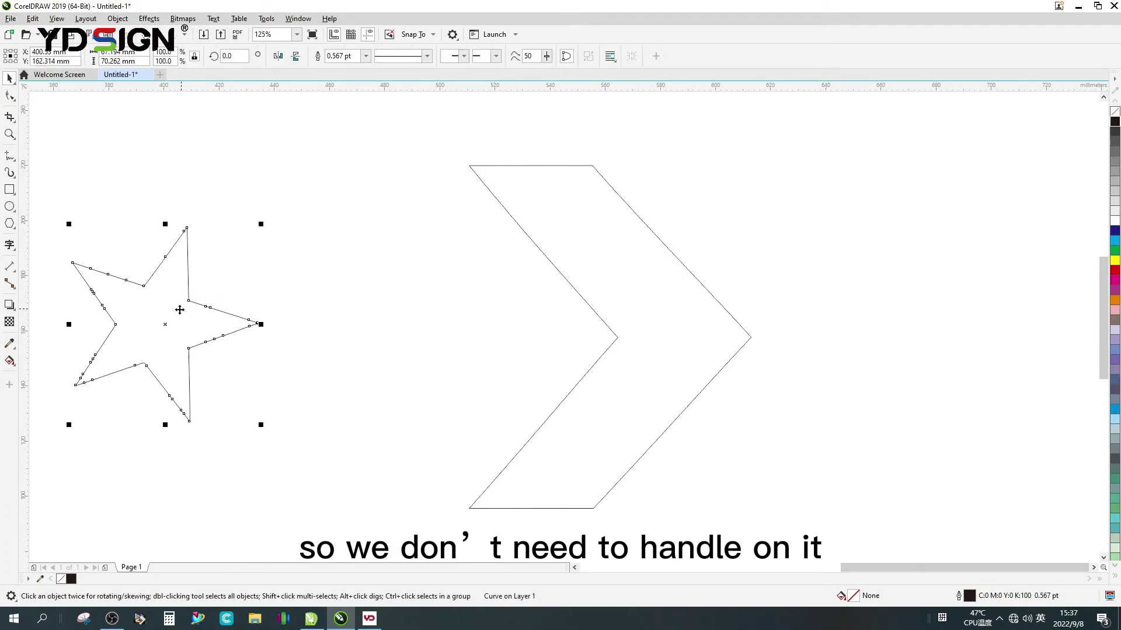
left_click_drag(177, 318, 243, 325)
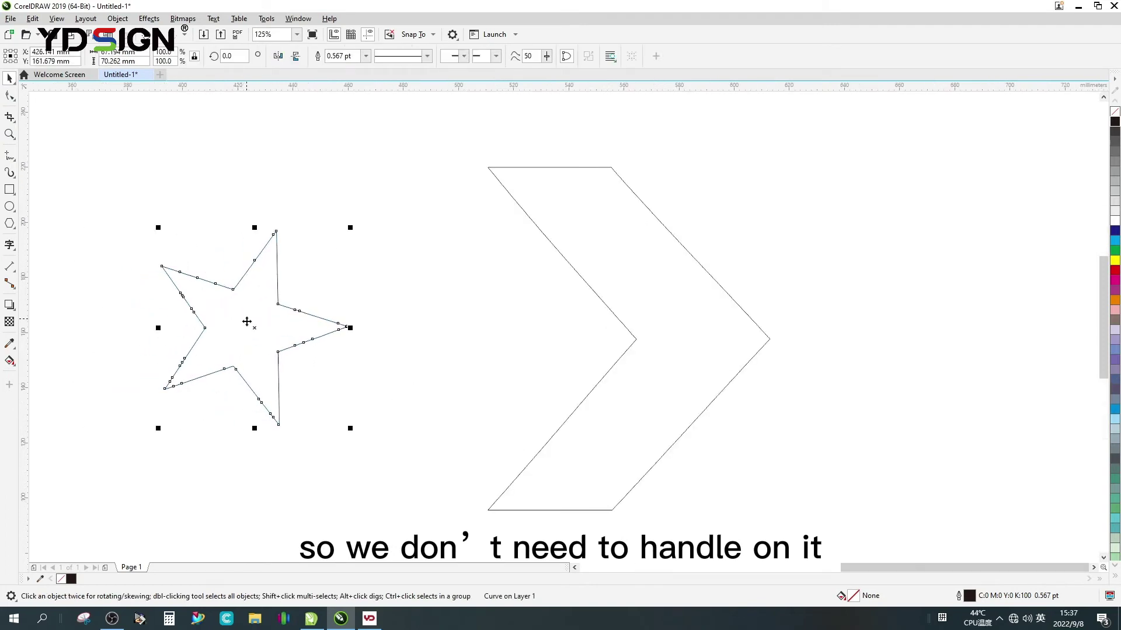
left_click(221, 446)
scroll(248, 306, "down", 2)
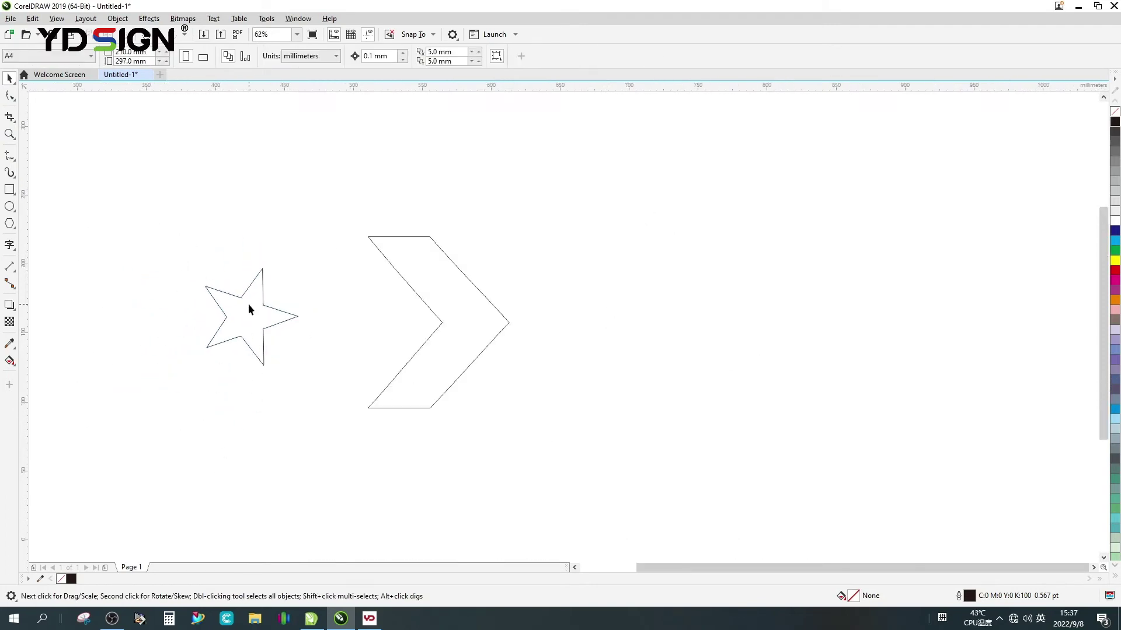
scroll(299, 295, "down", 2)
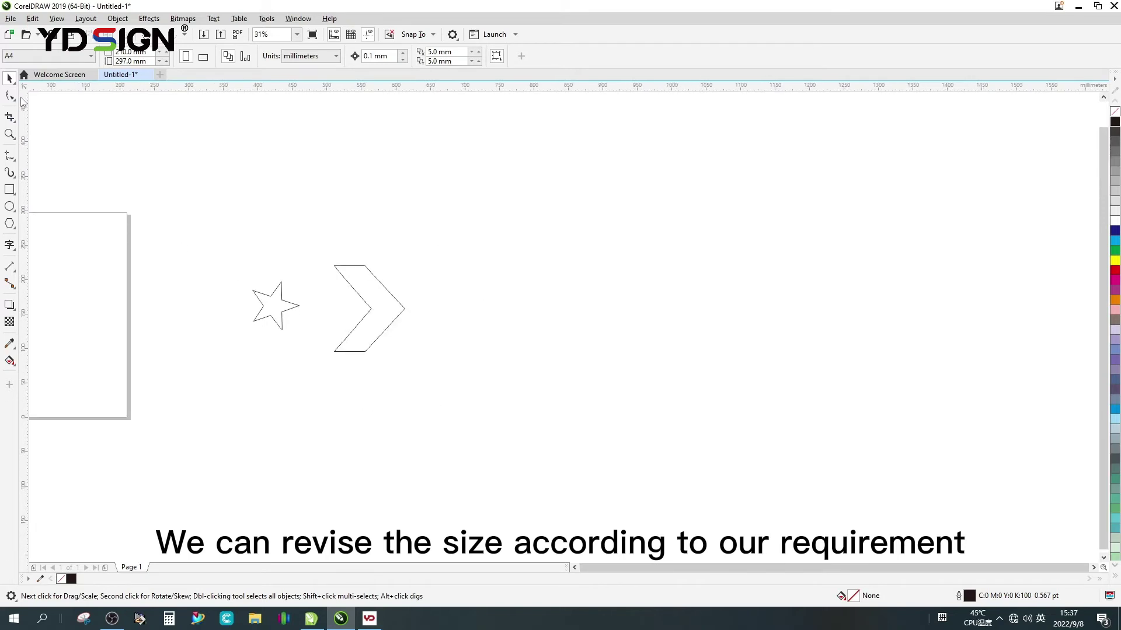
left_click_drag(196, 234, 229, 269)
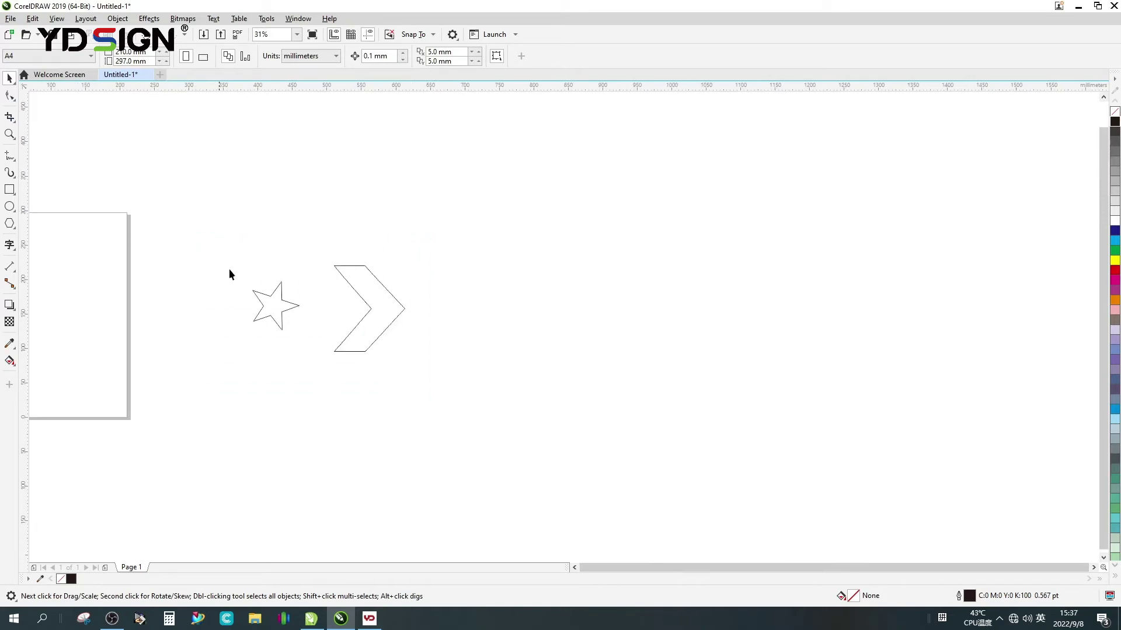
key("F10")
left_click(288, 313)
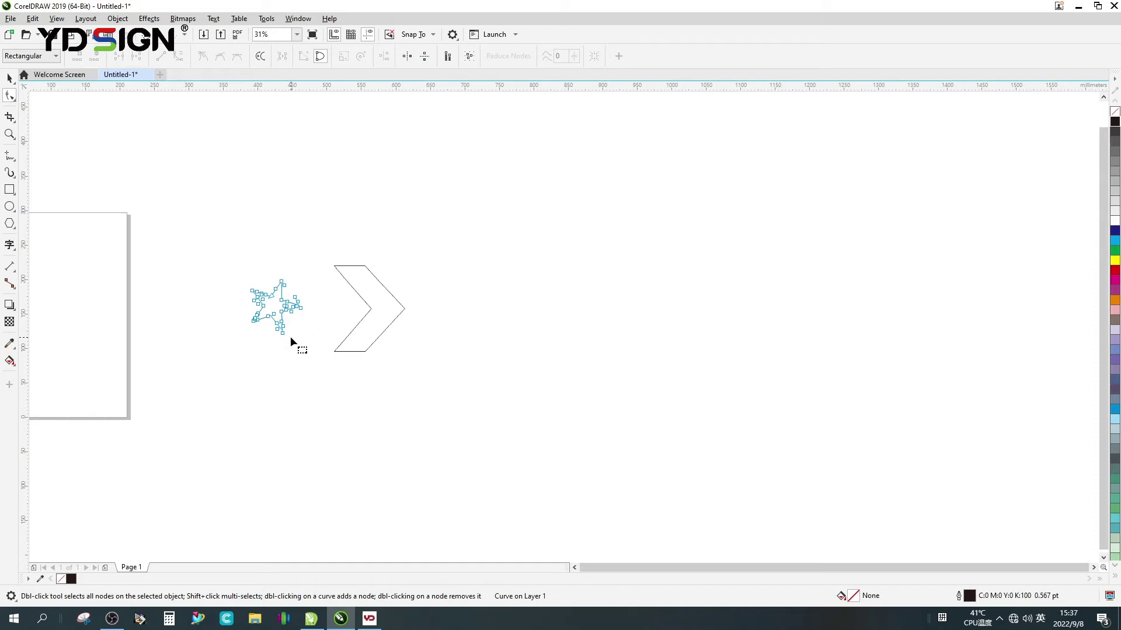
key("space")
left_click_drag(268, 307, 310, 314)
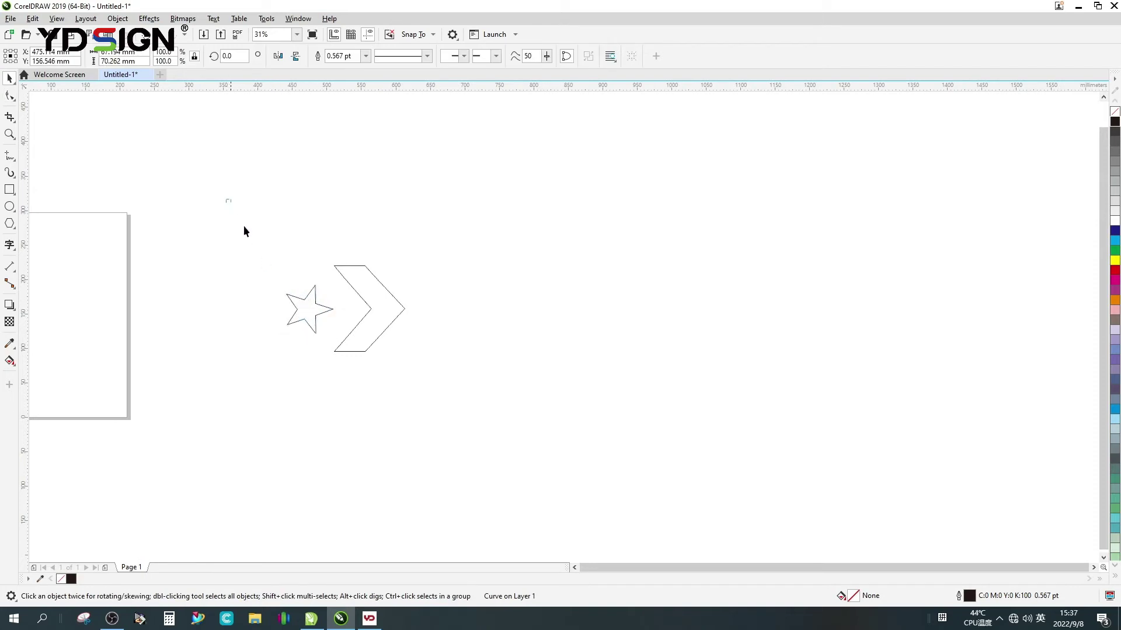
Select star and chevron, lock the aspect ratio, and set their height to 200 mm.
left_click_drag(243, 226, 505, 404)
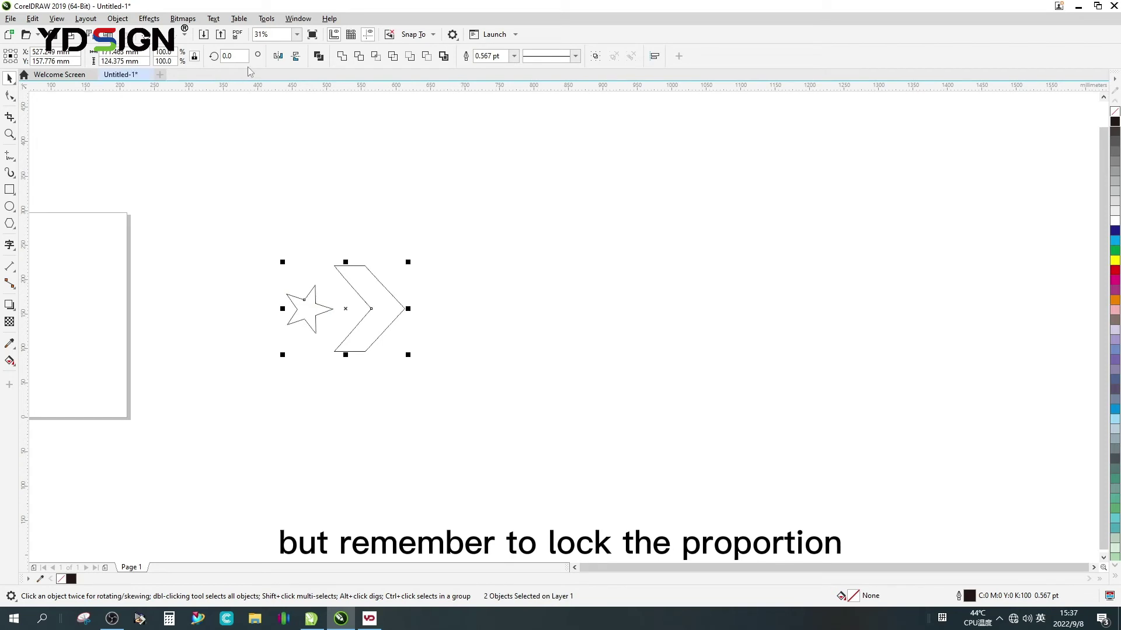
left_click(195, 57)
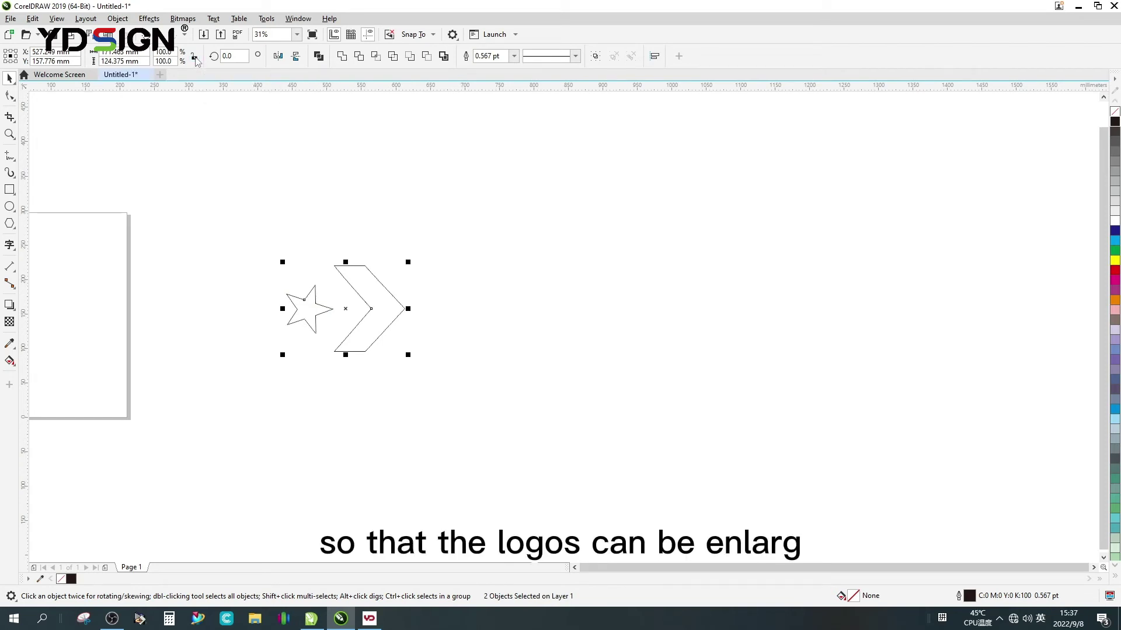
left_click(195, 57)
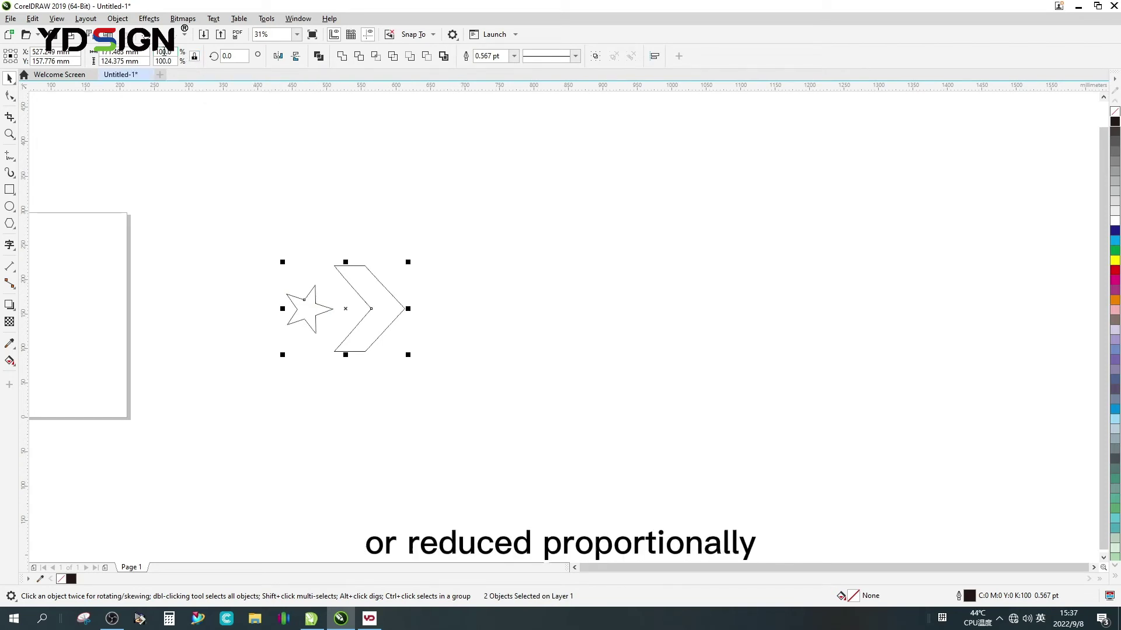
double_click(125, 61)
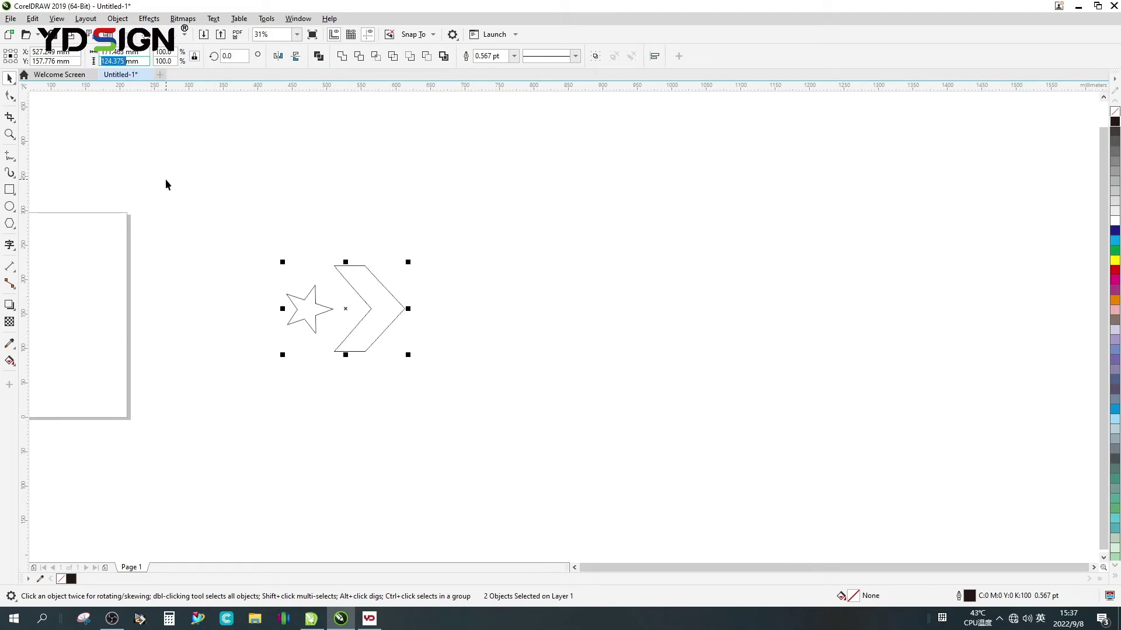
type("200")
key("Return")
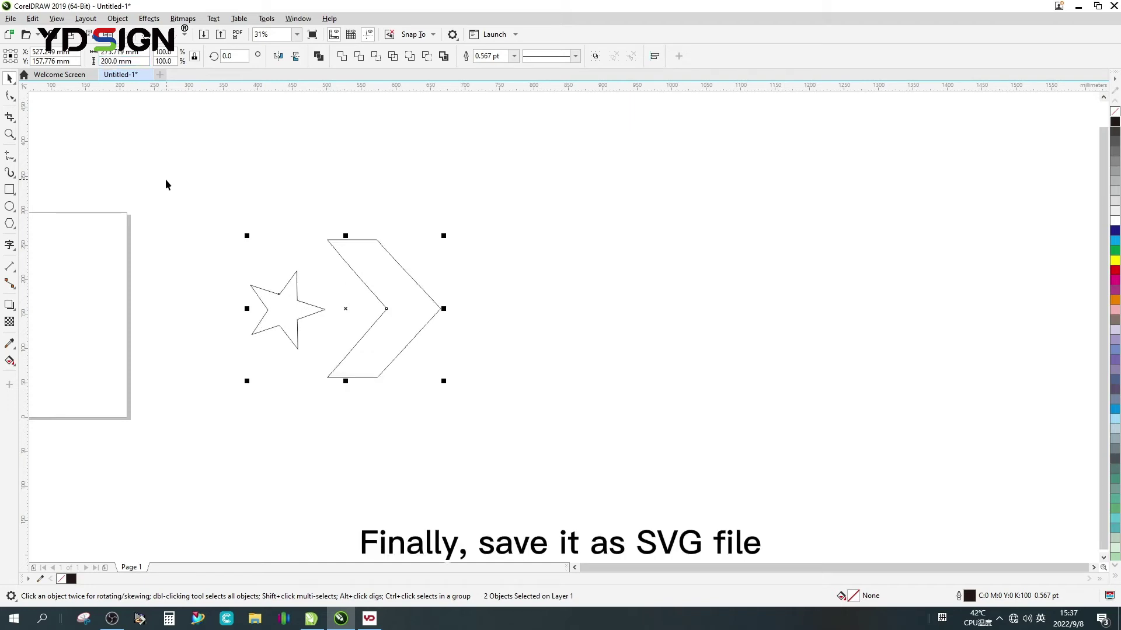
Save the drawing to the Desktop as SVG file 'kw', accepting the default SVG Export options.
left_click(166, 185)
left_click(11, 19)
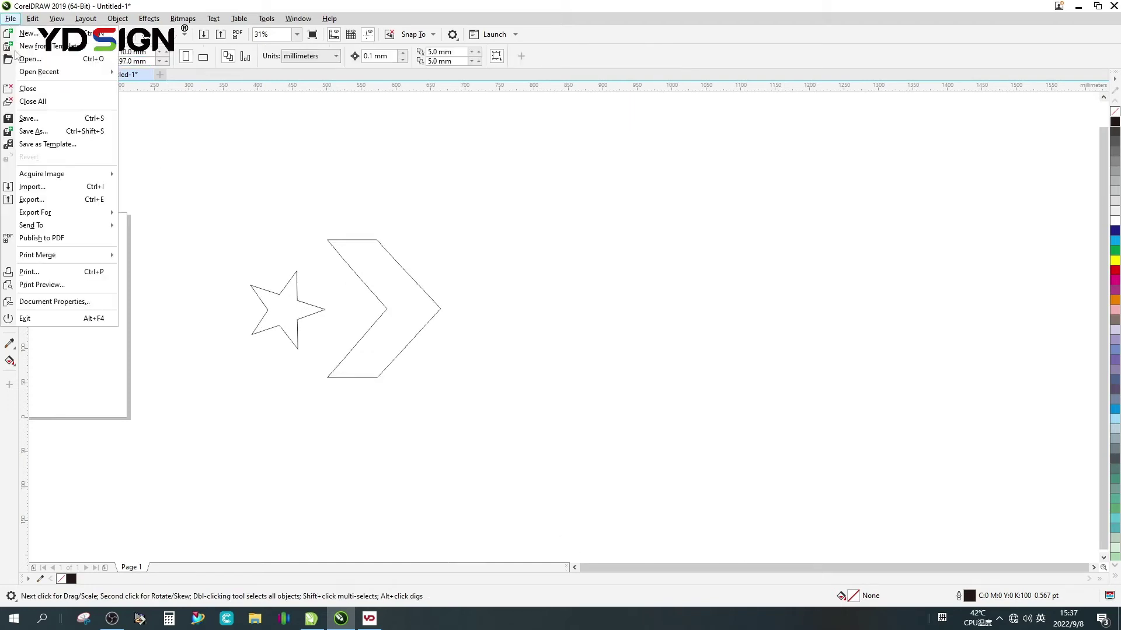
left_click(33, 131)
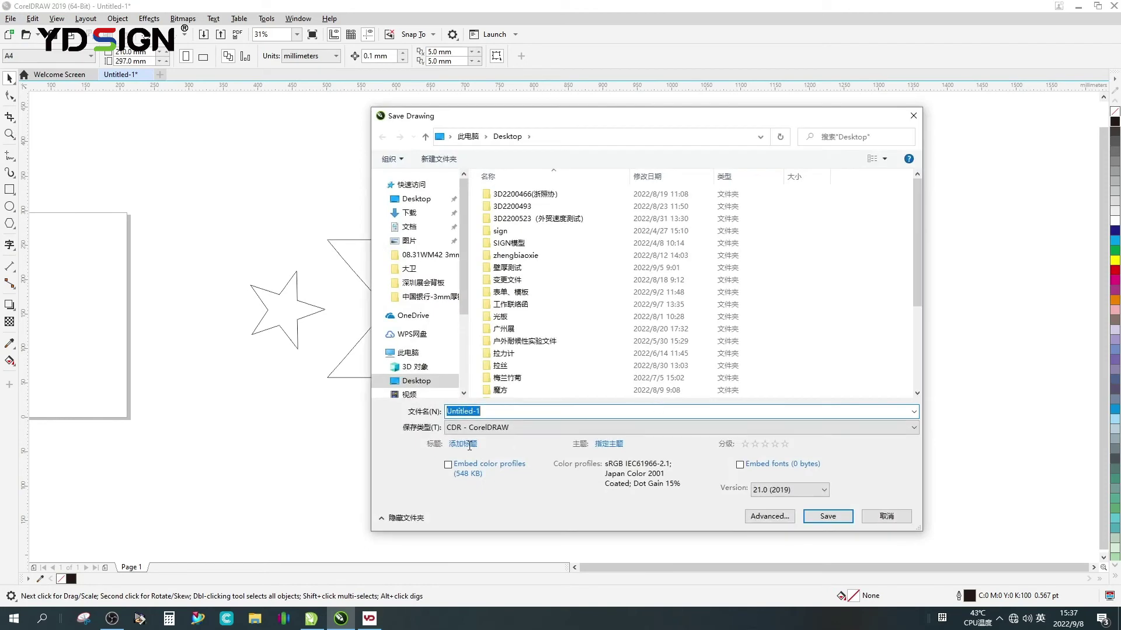
left_click(470, 427)
left_click(475, 389)
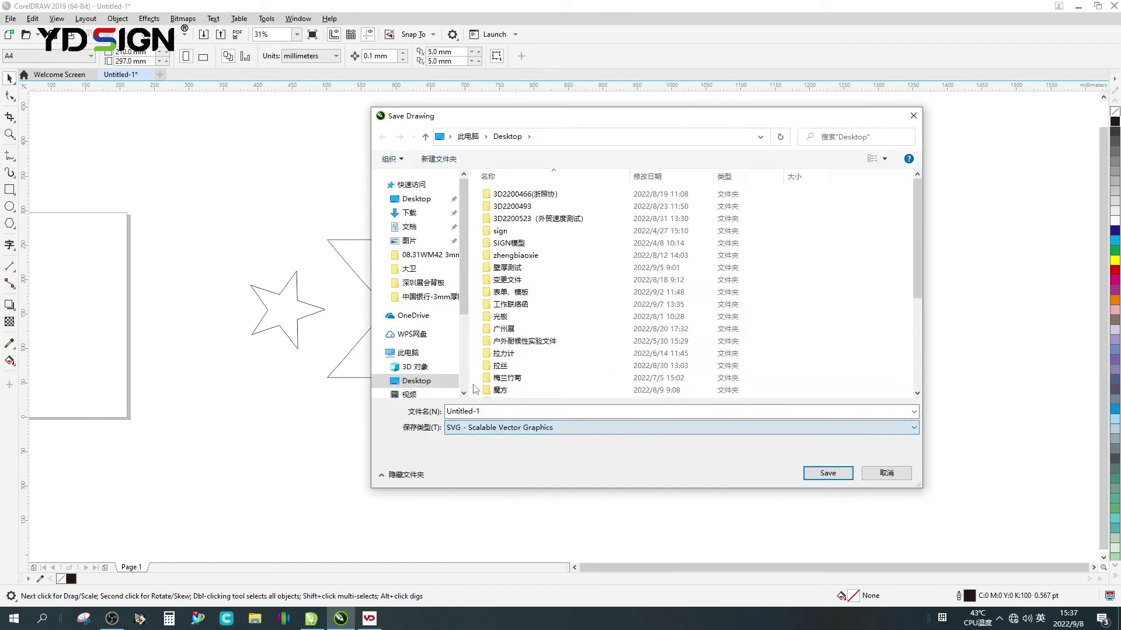
left_click(395, 197)
left_click(499, 411)
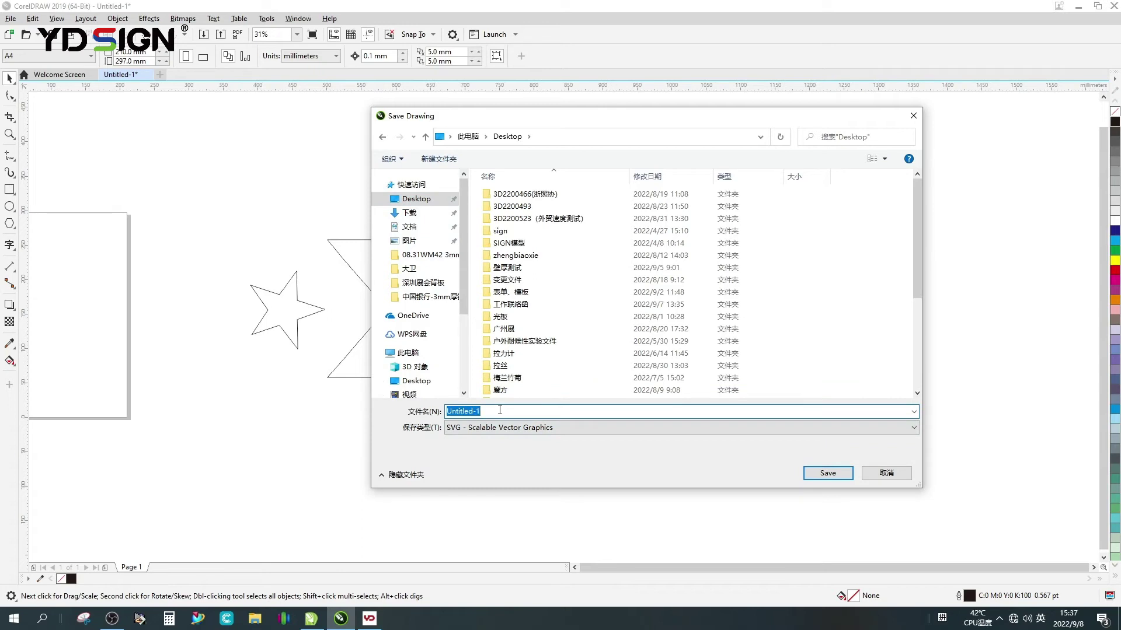
type("kw")
left_click(827, 473)
left_click_drag(663, 282, 625, 105)
left_click(648, 462)
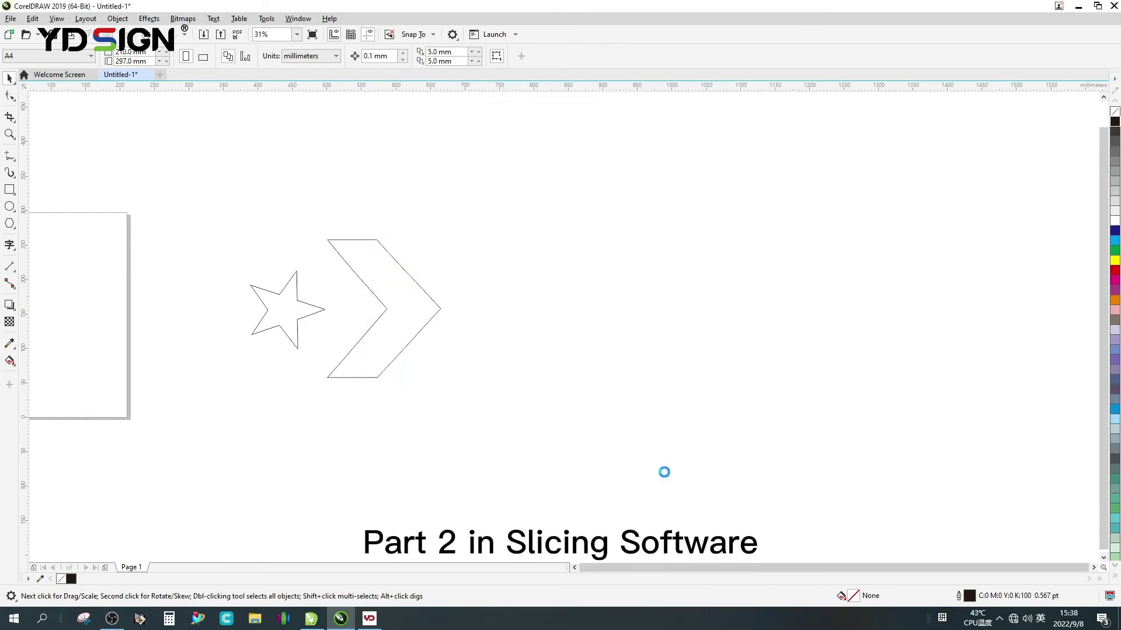
Bring kw.svg from the desktop into YD SIGN 3.0 with the Printing single letter shell option enabled.
left_click(1076, 7)
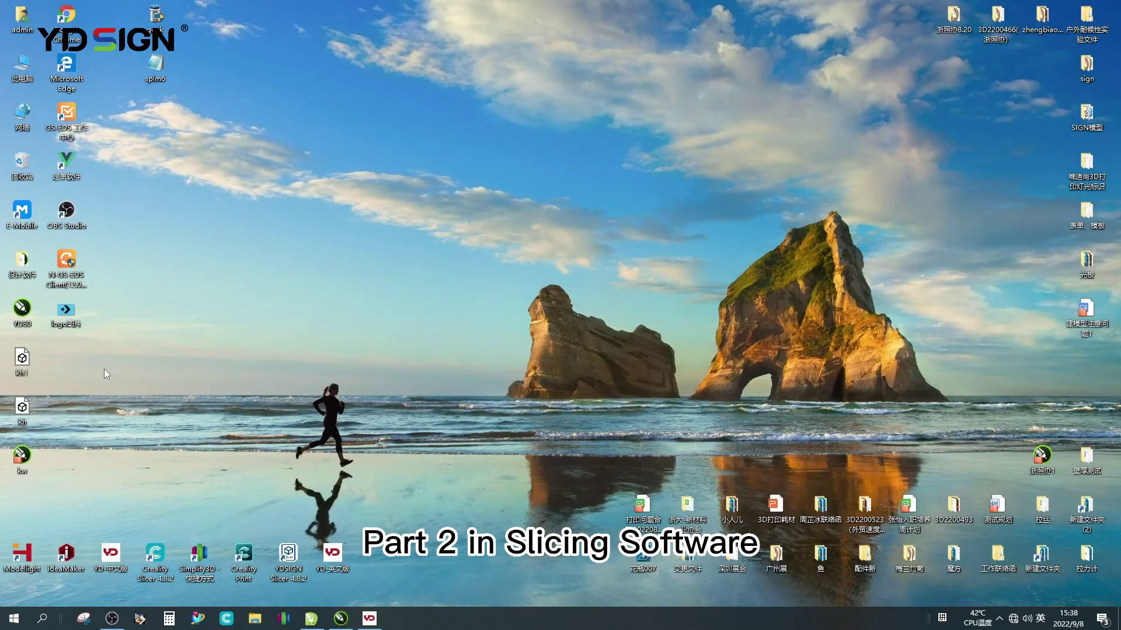
left_click_drag(24, 464, 292, 210)
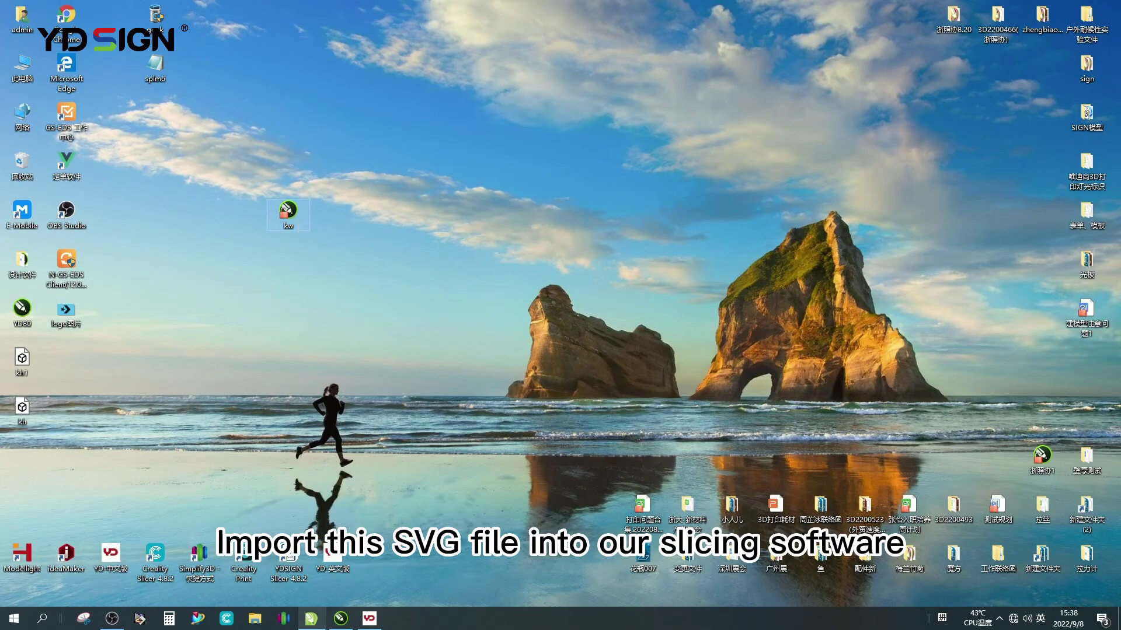
left_click(366, 622)
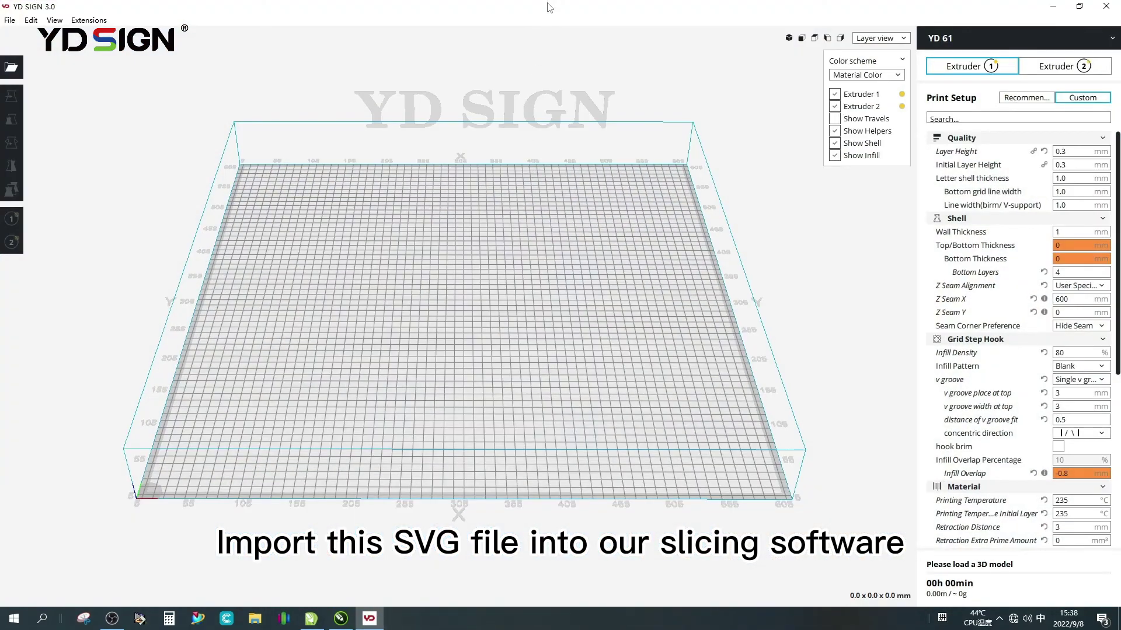
left_click_drag(549, 7, 714, 45)
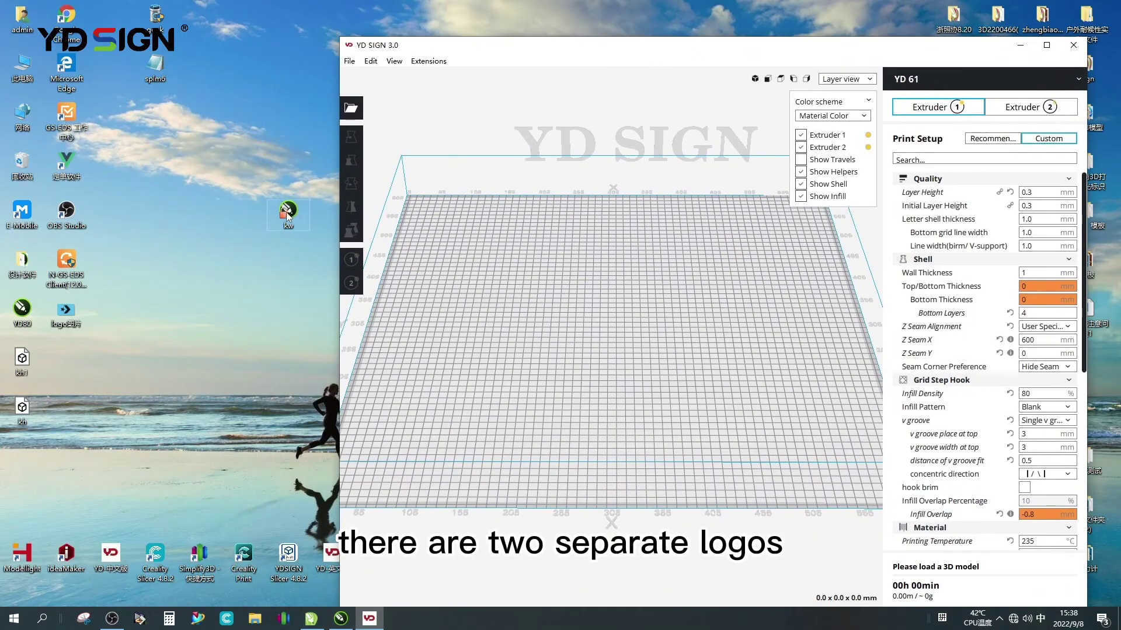
left_click(447, 337)
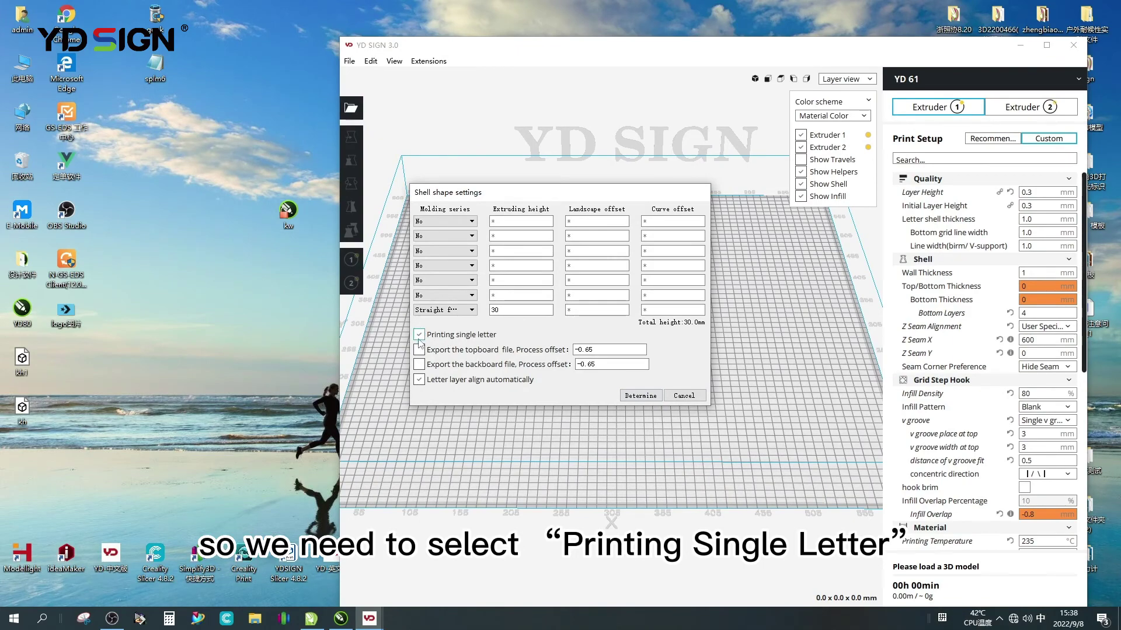
left_click(640, 396)
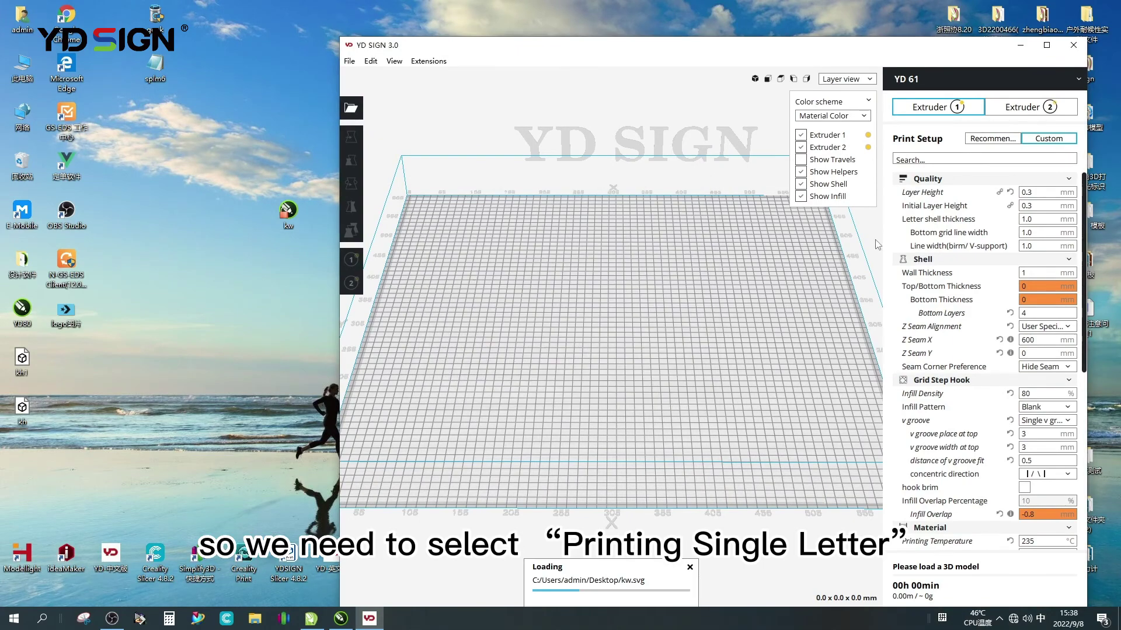
Move the star to the right of the plate and mirror the chevron horizontally.
left_click(1047, 45)
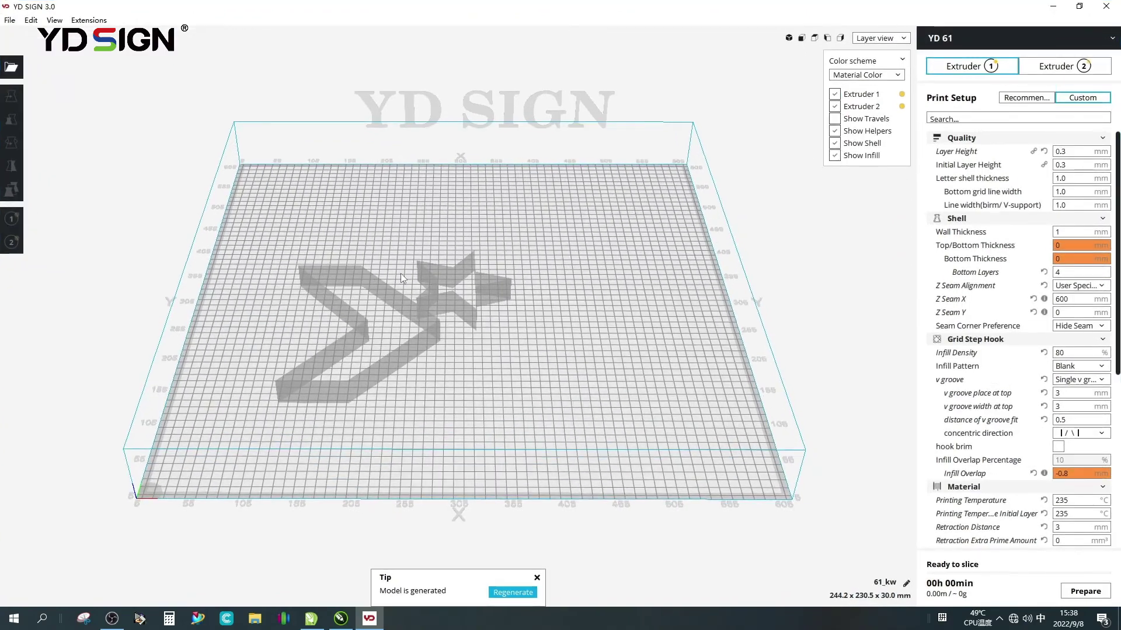
left_click_drag(436, 285, 575, 318)
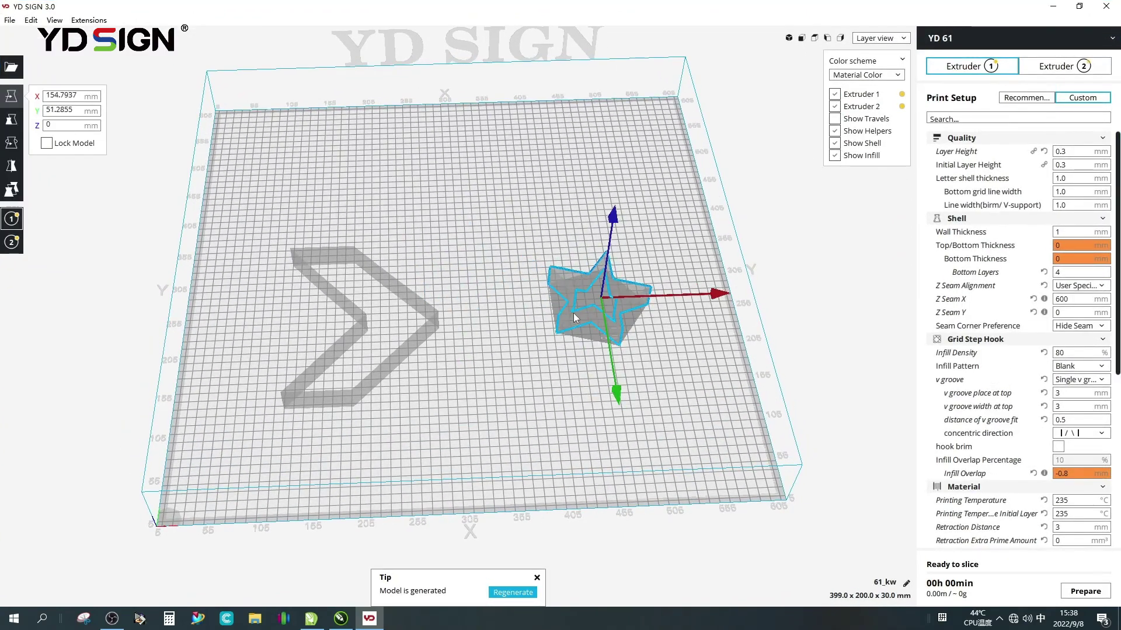
left_click(404, 293)
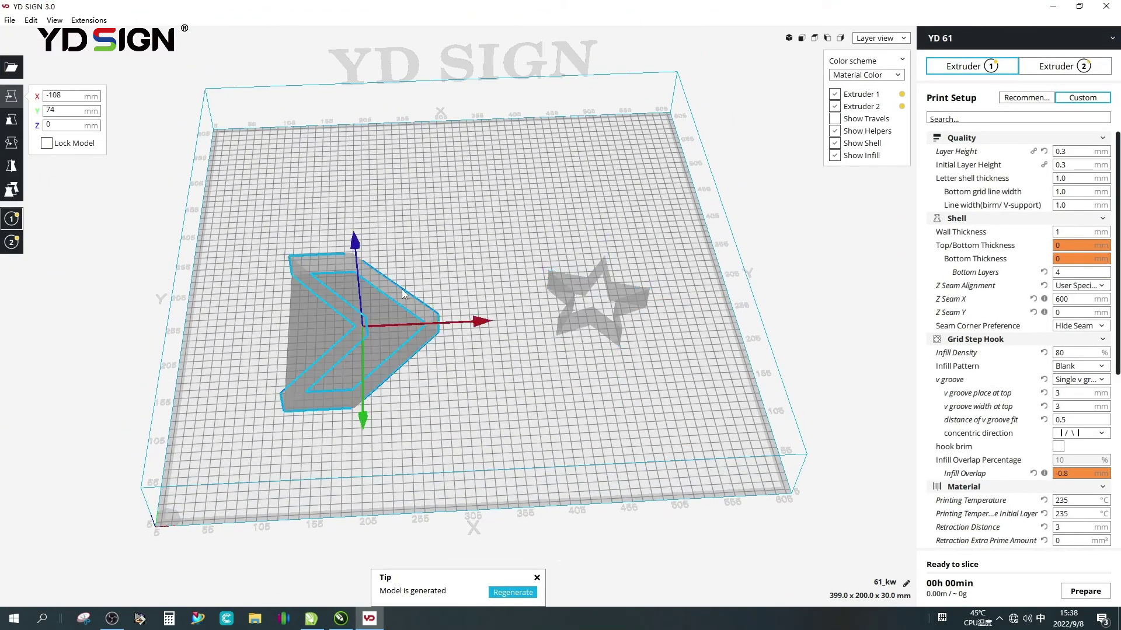
left_click(404, 293)
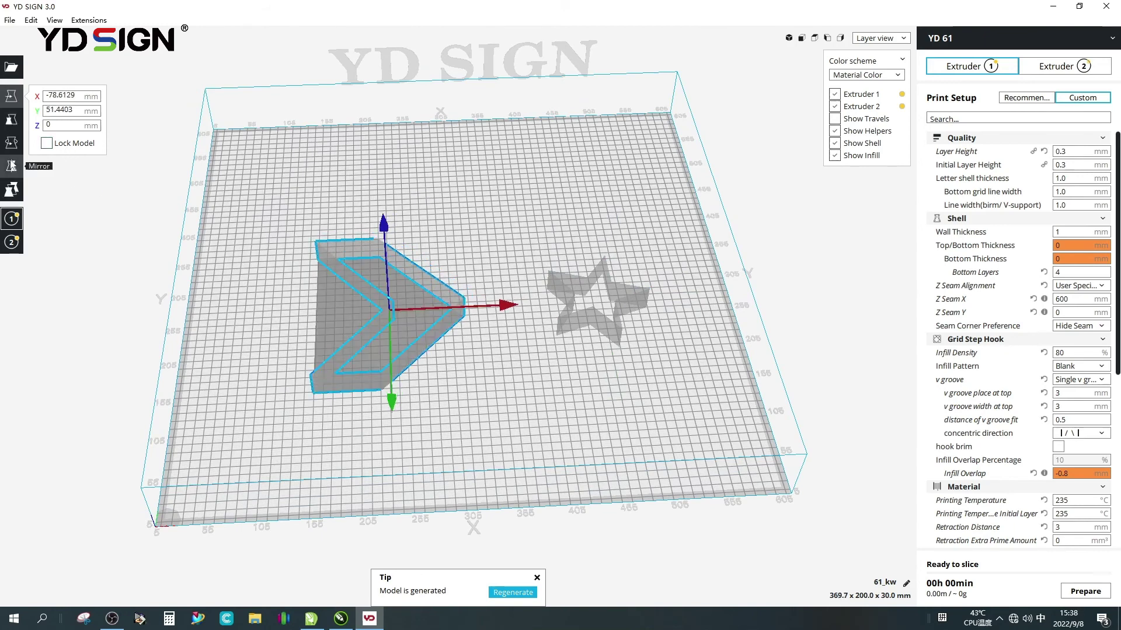
left_click(11, 165)
left_click(323, 314)
Shift the chevron up-right and place the star below-left of it.
left_click(594, 327)
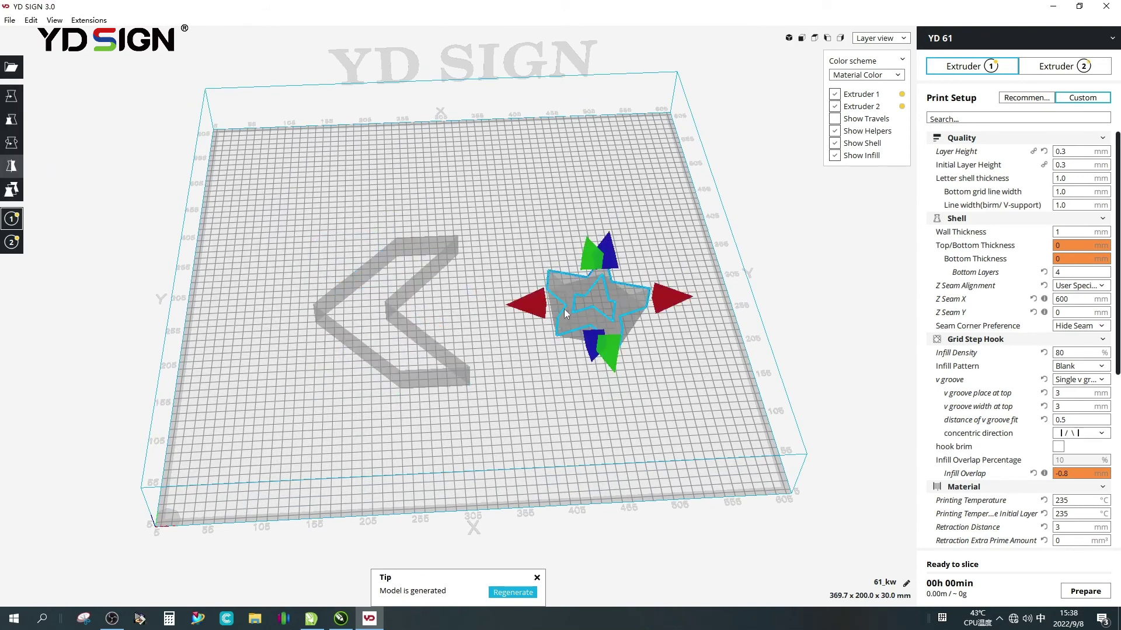
left_click(11, 96)
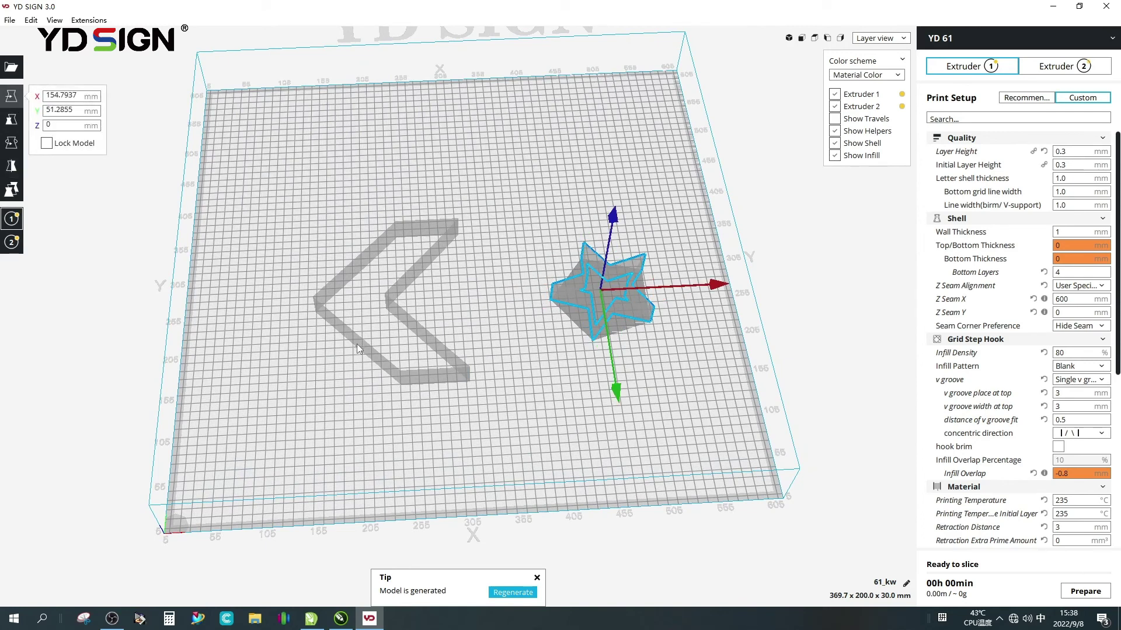
left_click_drag(356, 344, 373, 364)
left_click(596, 321)
left_click(627, 306)
left_click(815, 38)
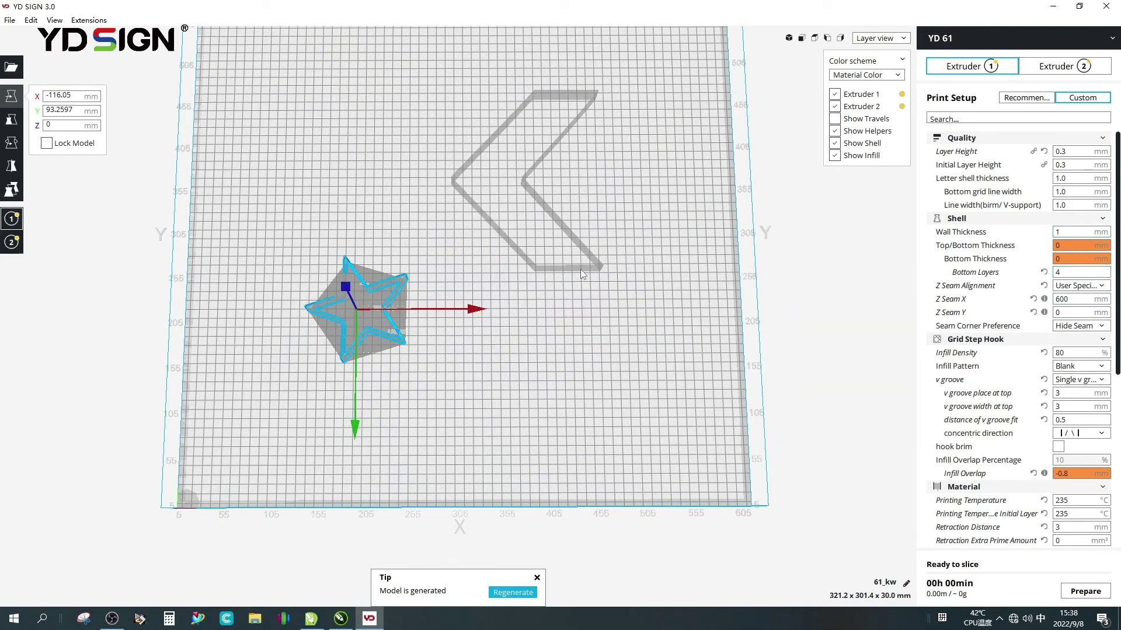
Set Z Seam X and Z Seam Y to 600 mm and scroll through the remaining print settings.
left_click(1083, 300)
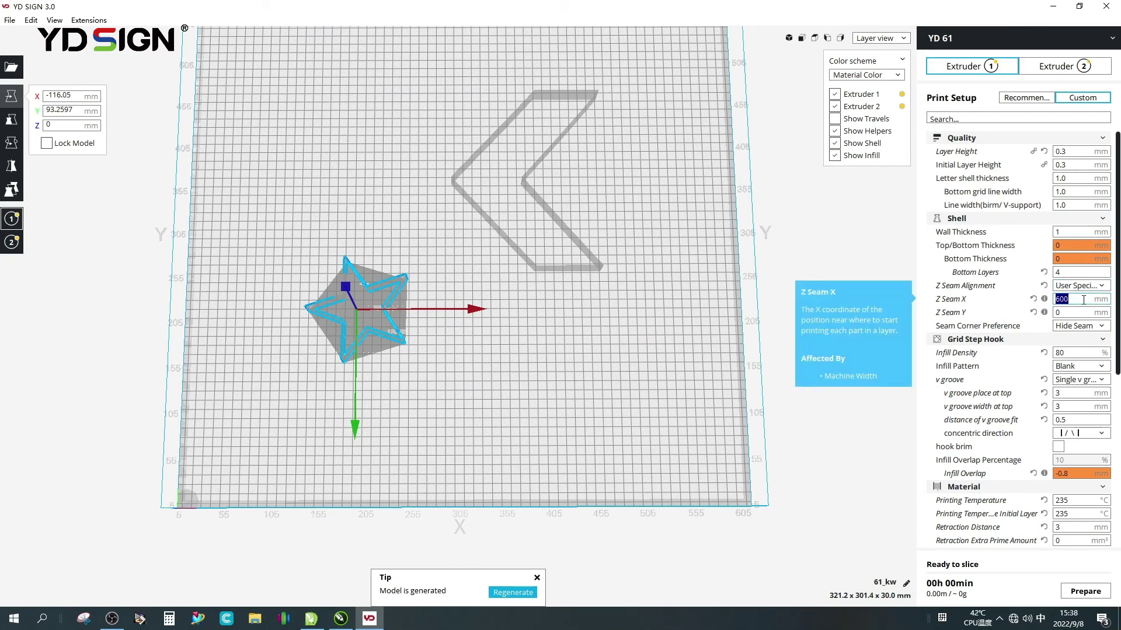
type("0")
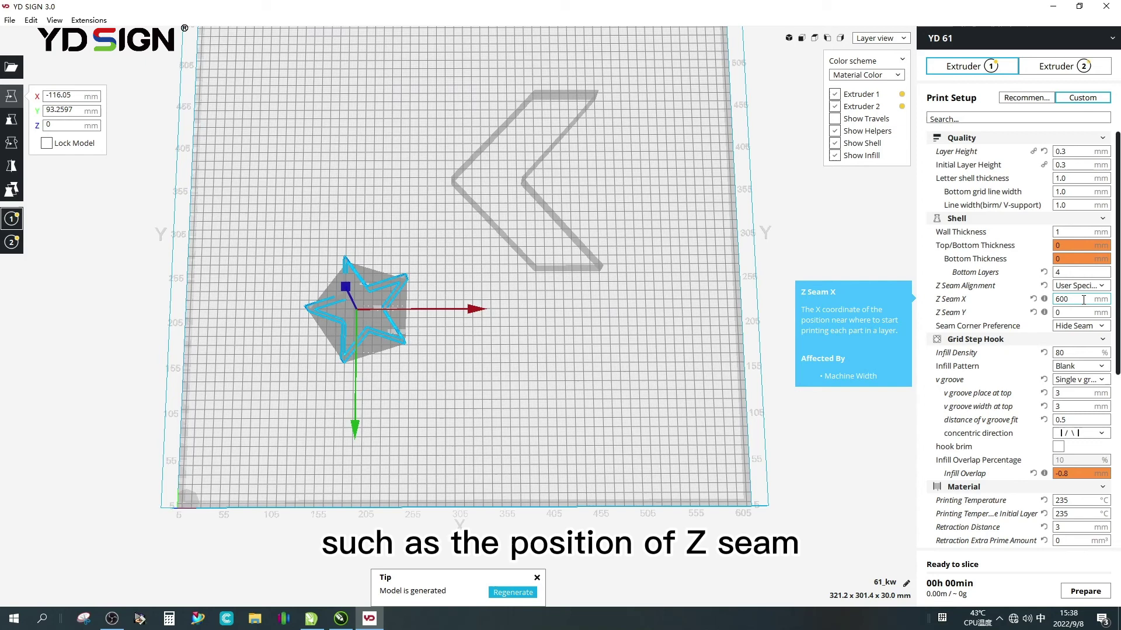
left_click(1071, 314)
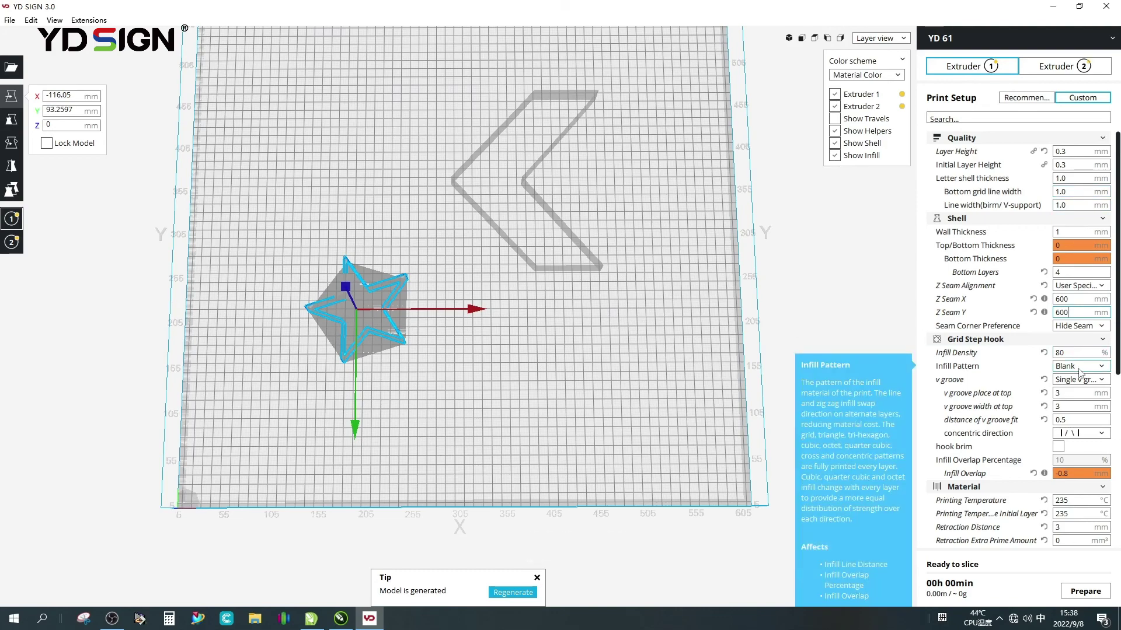
scroll(1070, 416, "down", 3)
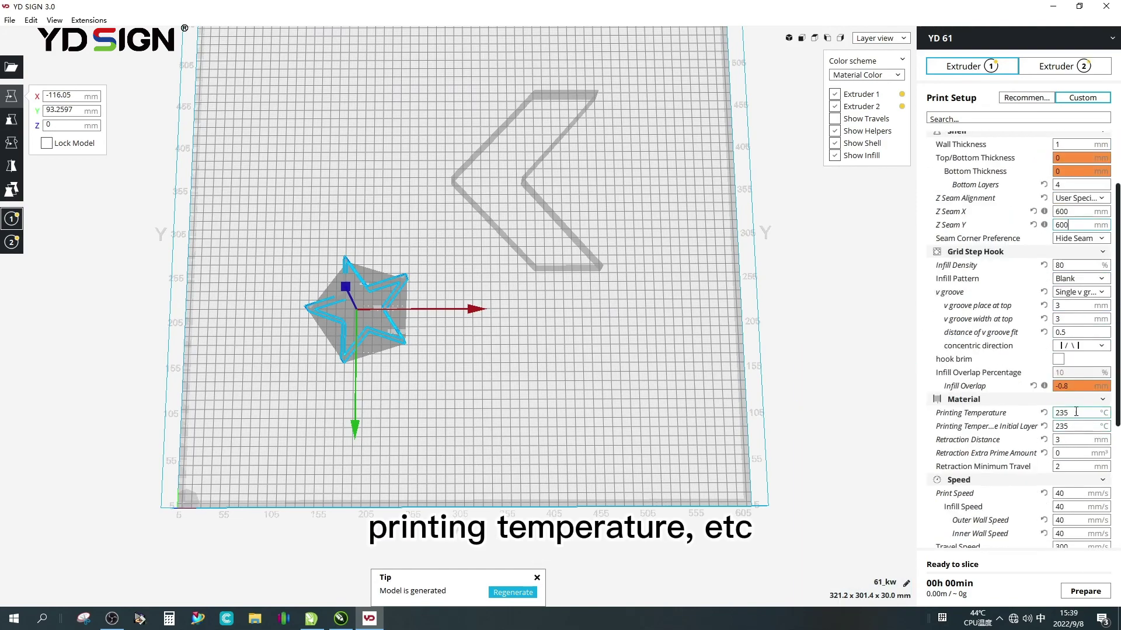
scroll(1077, 410, "down", 2)
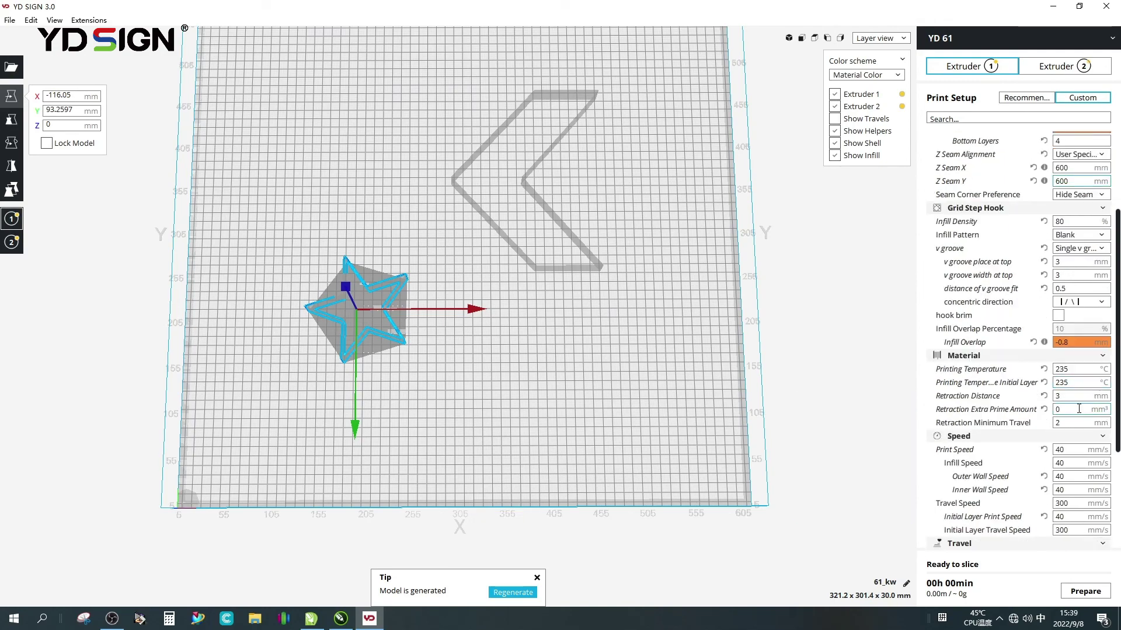
scroll(1079, 409, "down", 5)
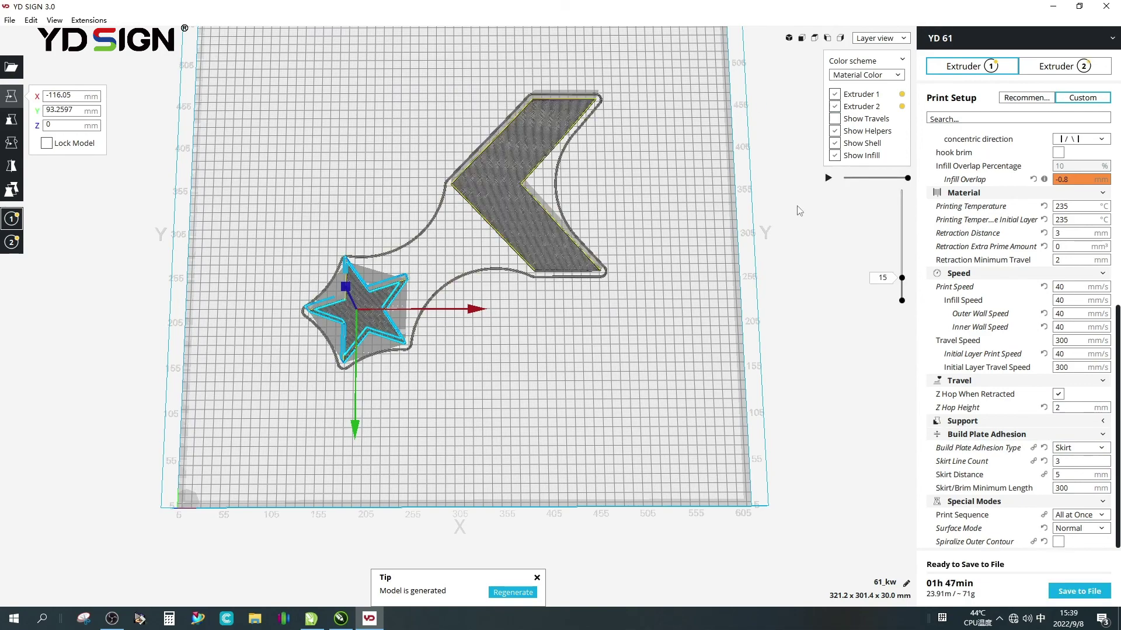
Tilt the view and drag the layer slider to inspect the sliced star and chevron toolpaths.
left_click_drag(565, 232, 541, 342)
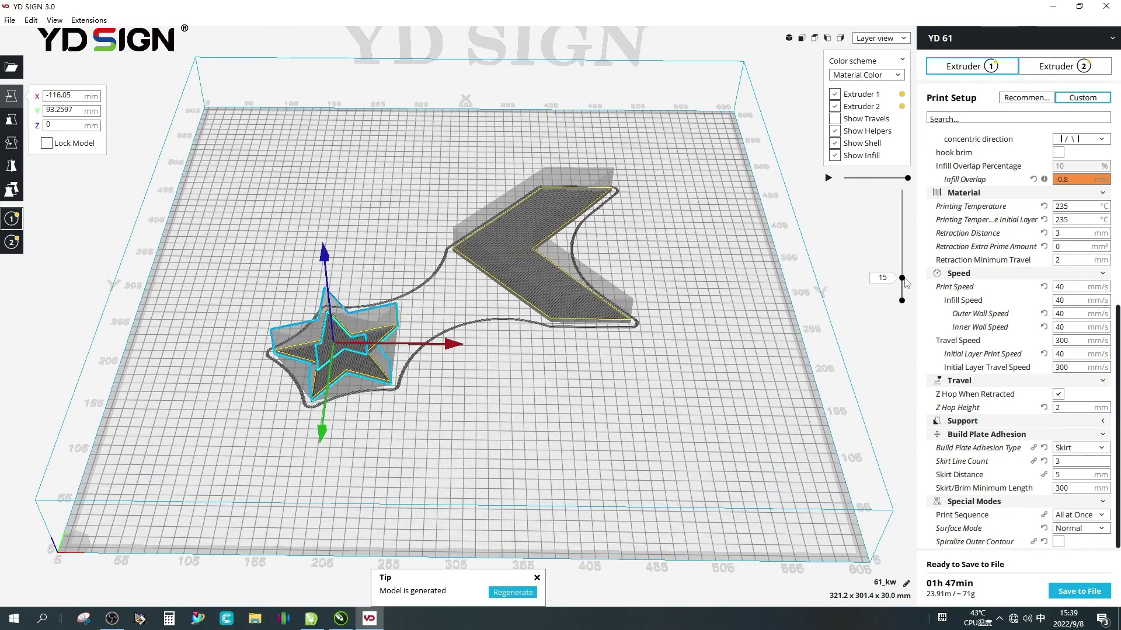
left_click_drag(901, 279, 890, 143)
scroll(350, 330, "up", 3)
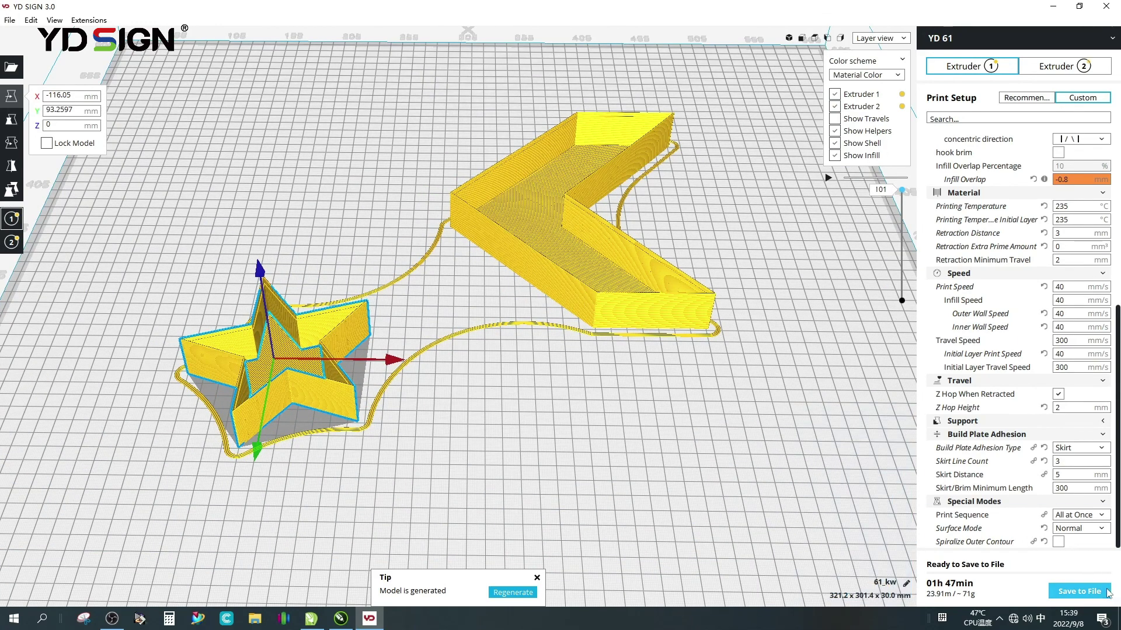
Save the slice as 61_kw.gcode, then preview its lower layers.
left_click(1079, 591)
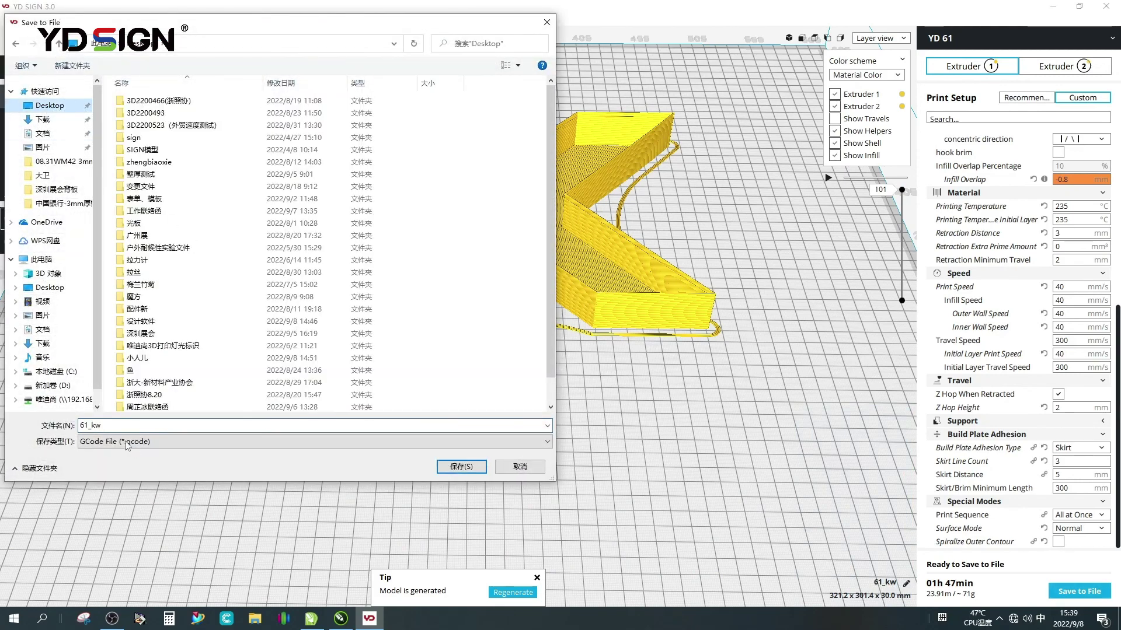
left_click(452, 470)
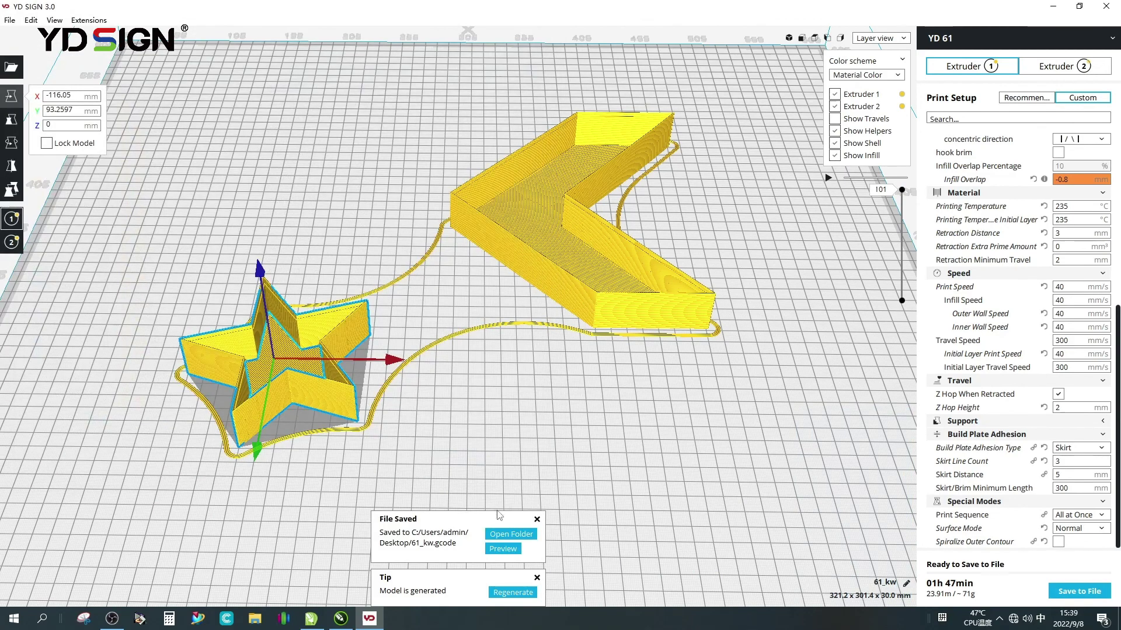
left_click(517, 551)
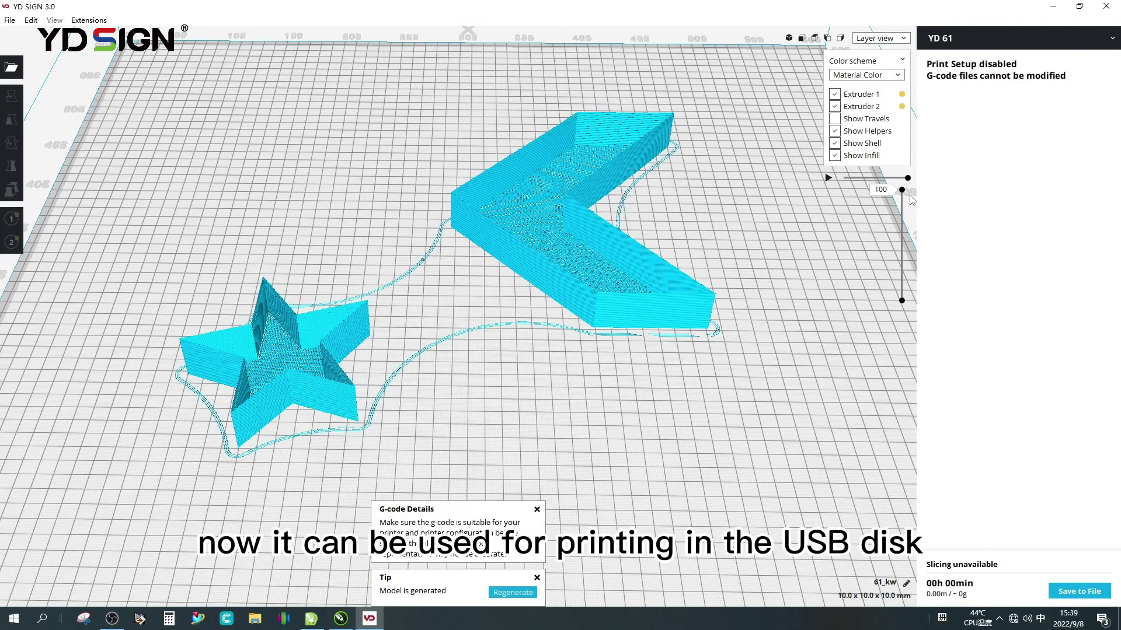
left_click_drag(902, 190, 902, 250)
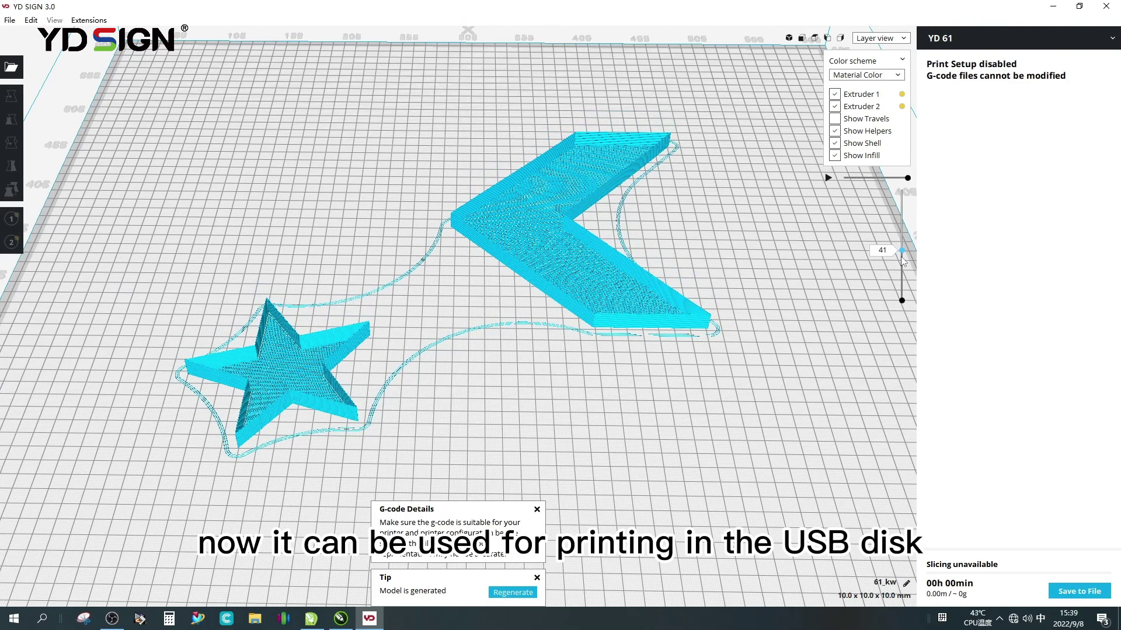